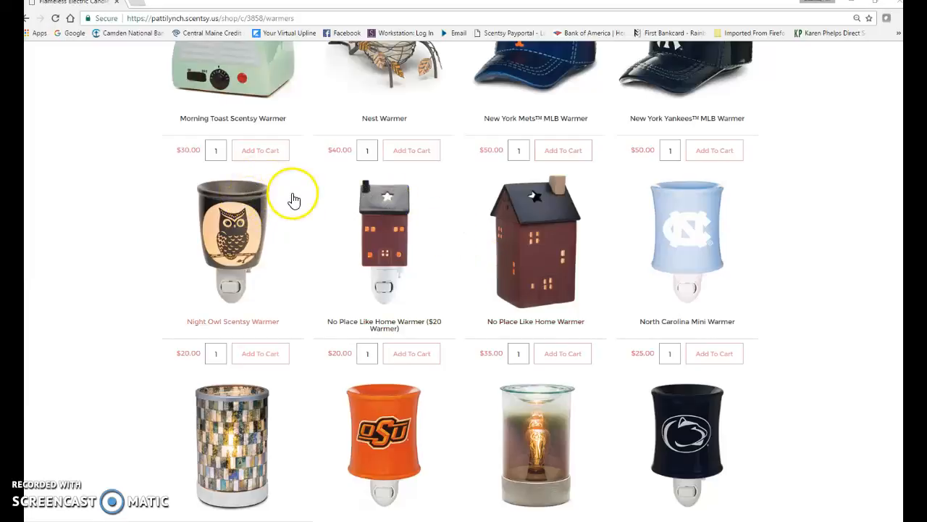
# Open the bookmarked Scentsy consultant site and find the No Place Like Home warmers in the Warmers category.
pyautogui.click(898, 33)
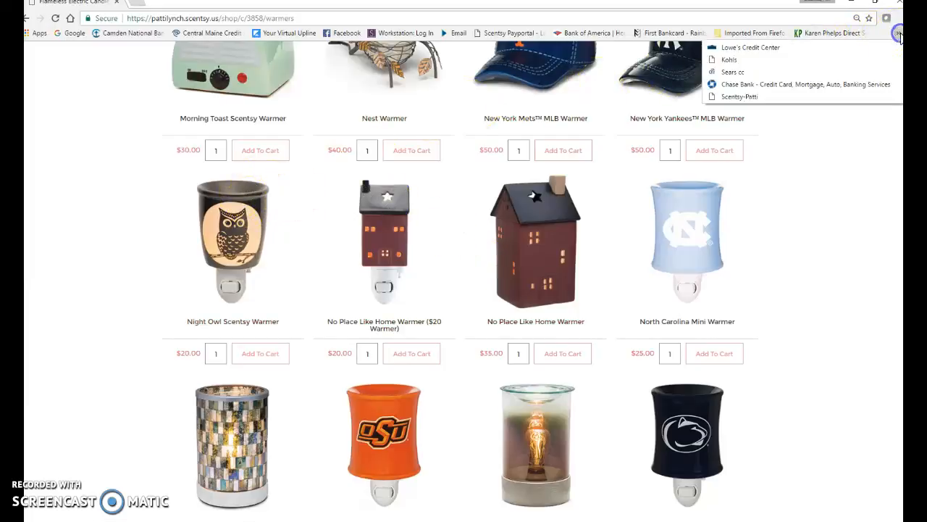
pyautogui.click(803, 96)
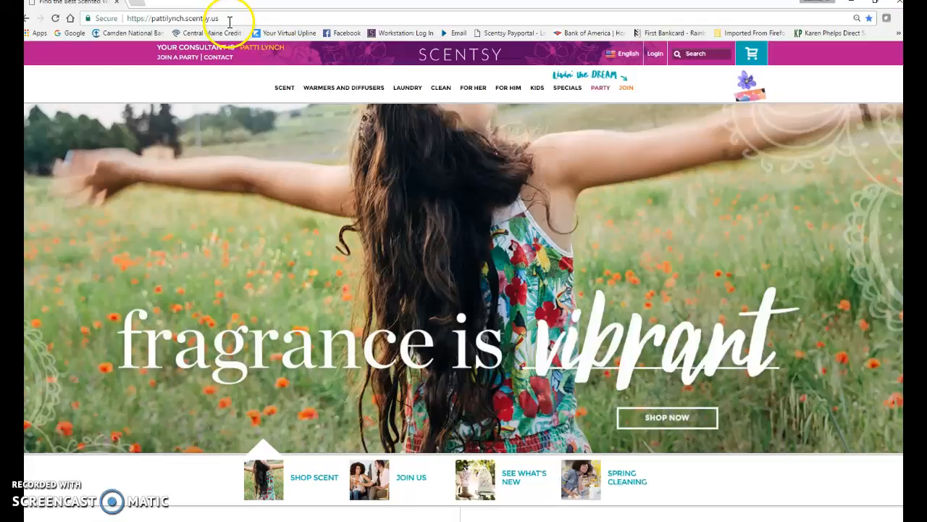
pyautogui.moveTo(337, 93)
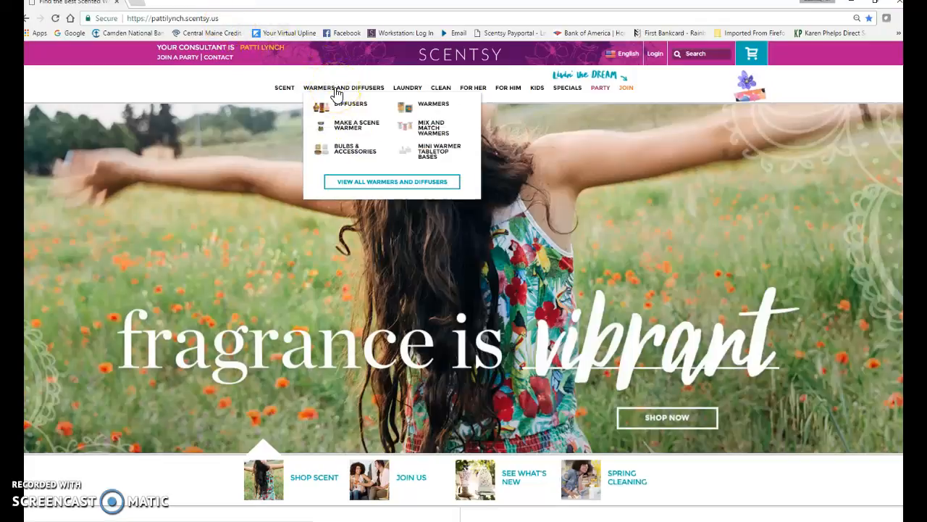
pyautogui.click(438, 106)
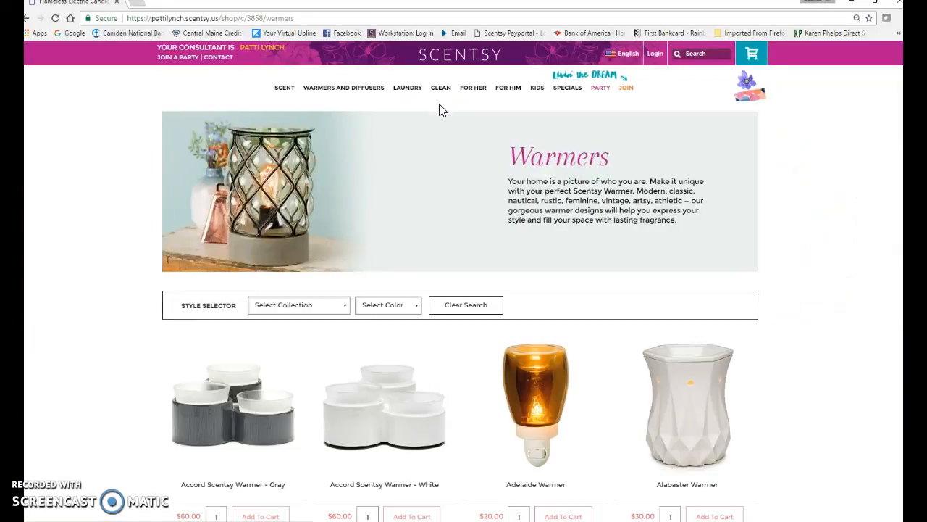
pyautogui.scroll(-7, 428, 250)
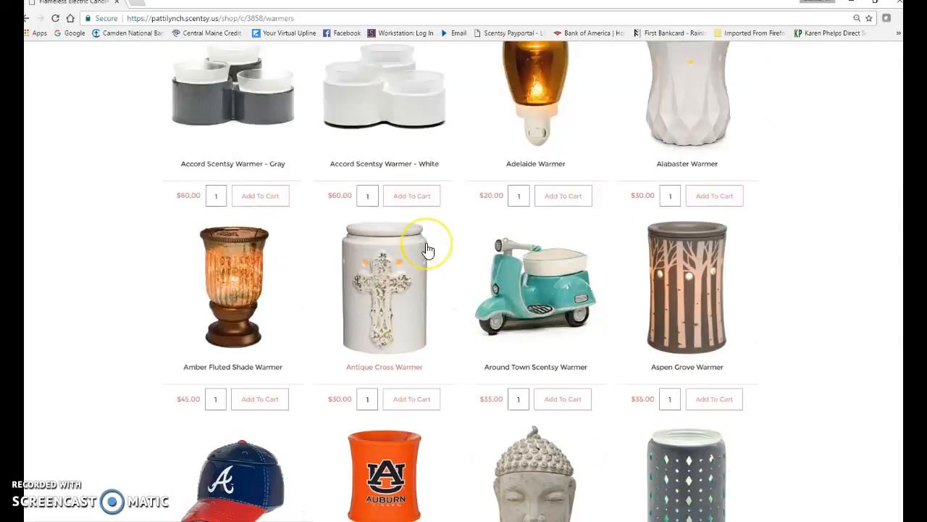
pyautogui.scroll(-15, 428, 250)
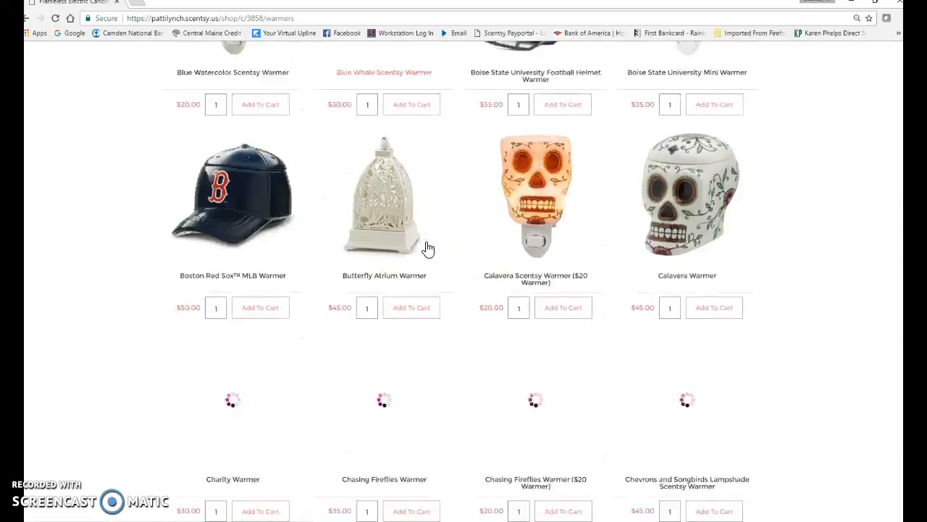
pyautogui.scroll(-15, 428, 250)
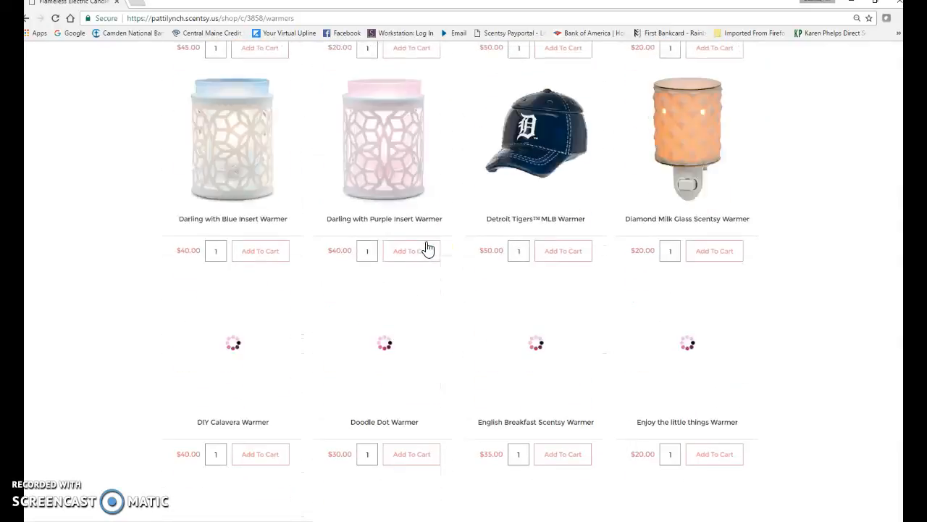
pyautogui.scroll(-12, 428, 249)
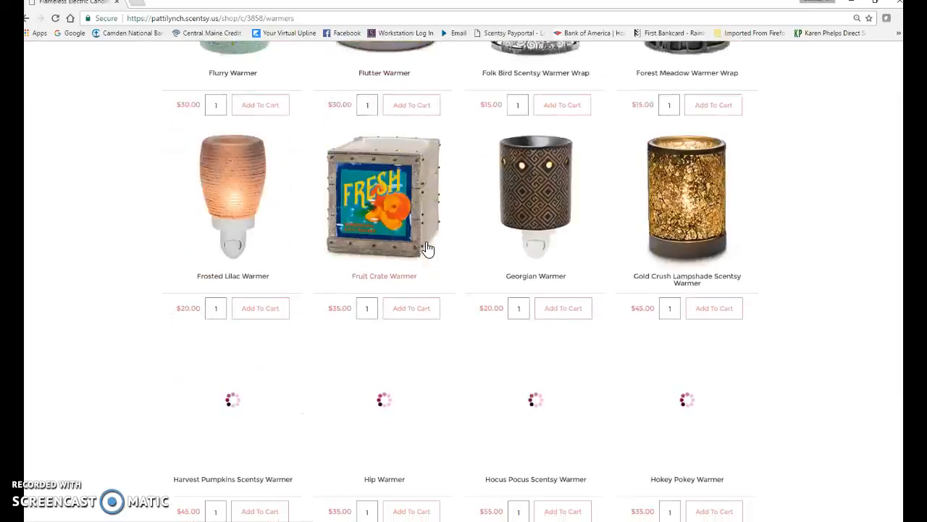
pyautogui.scroll(-11, 428, 249)
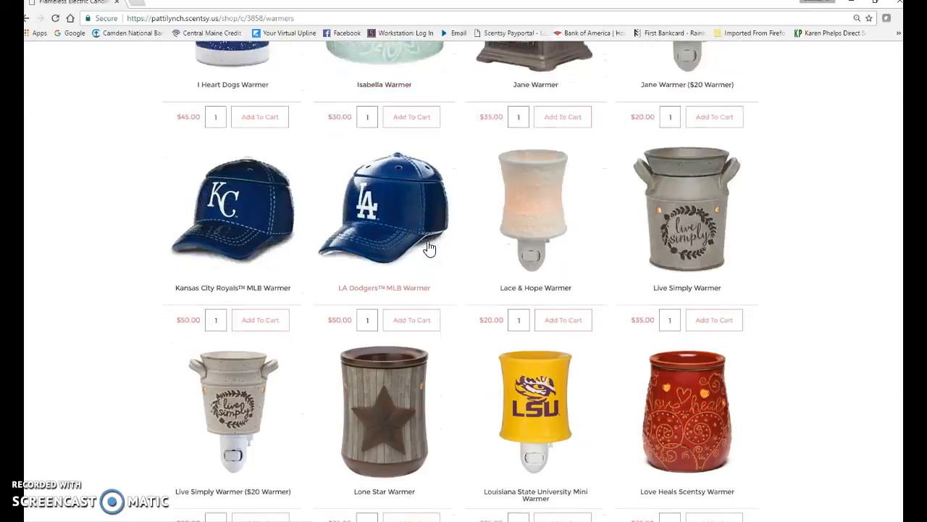
pyautogui.scroll(-9, 428, 249)
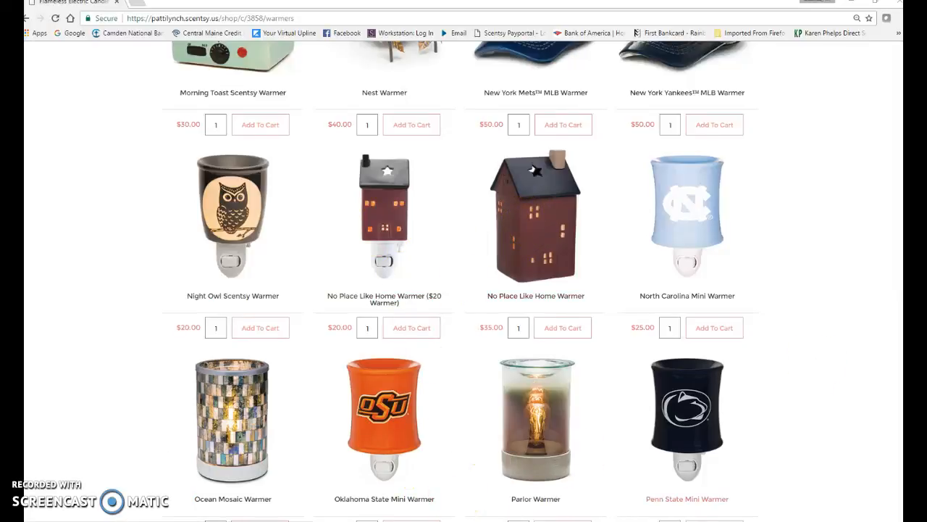
# Switch to PowerPoint and delete the title and subtitle placeholders from the slide.
pyautogui.moveTo(683, 208); pyautogui.dragTo(428, 0)
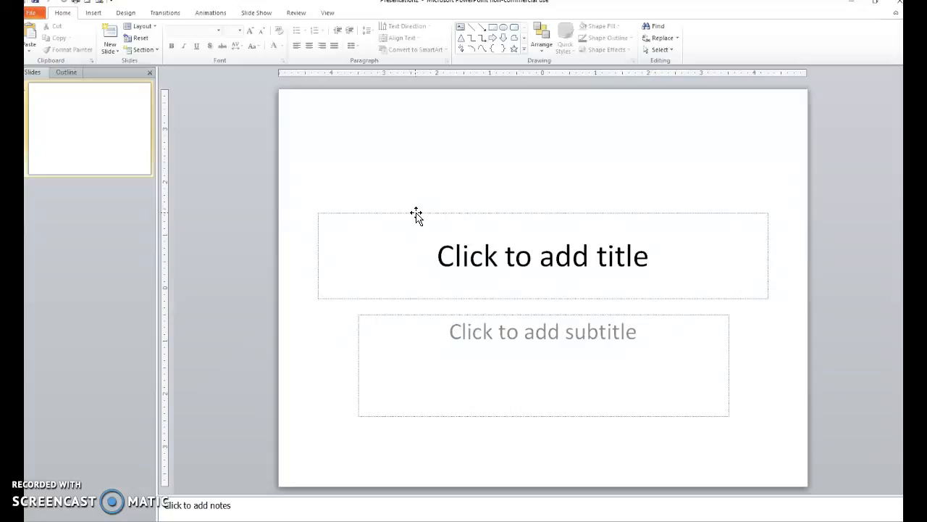
pyautogui.click(426, 213)
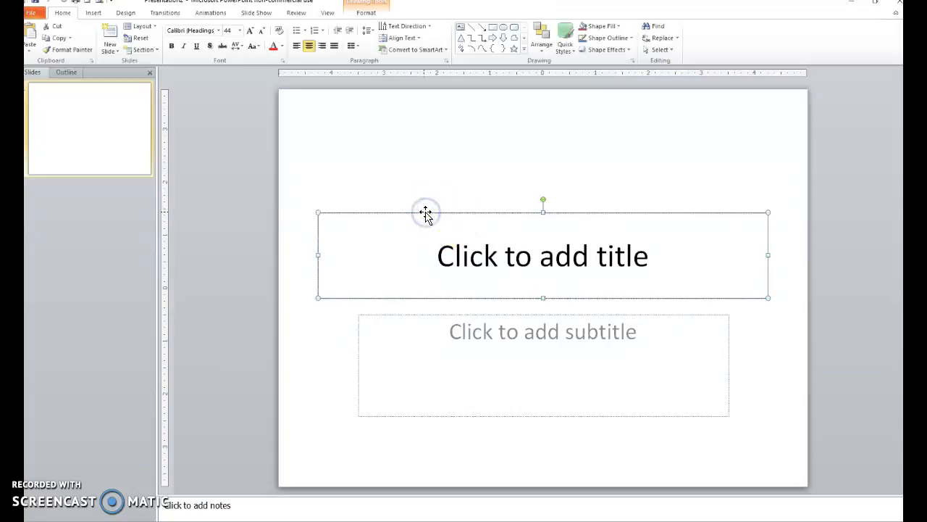
pyautogui.press('Delete')
pyautogui.click(415, 316)
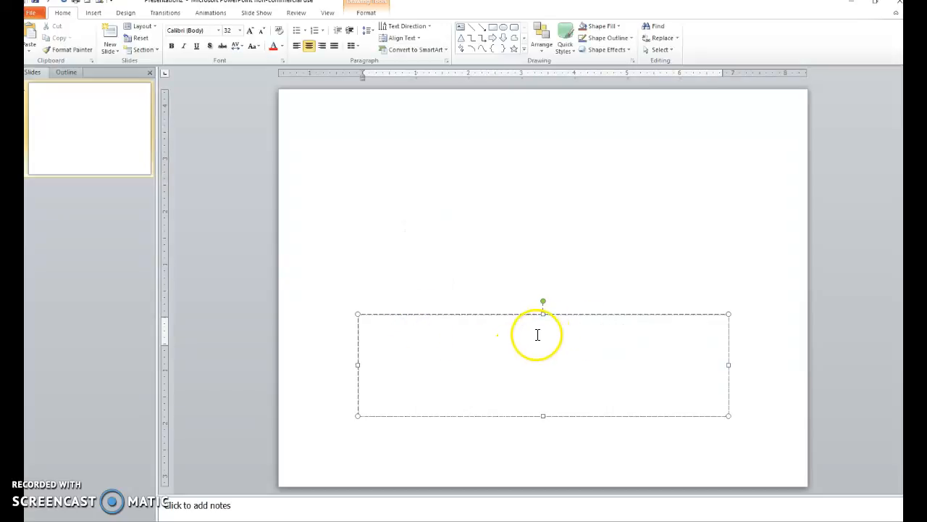
pyautogui.click(454, 315)
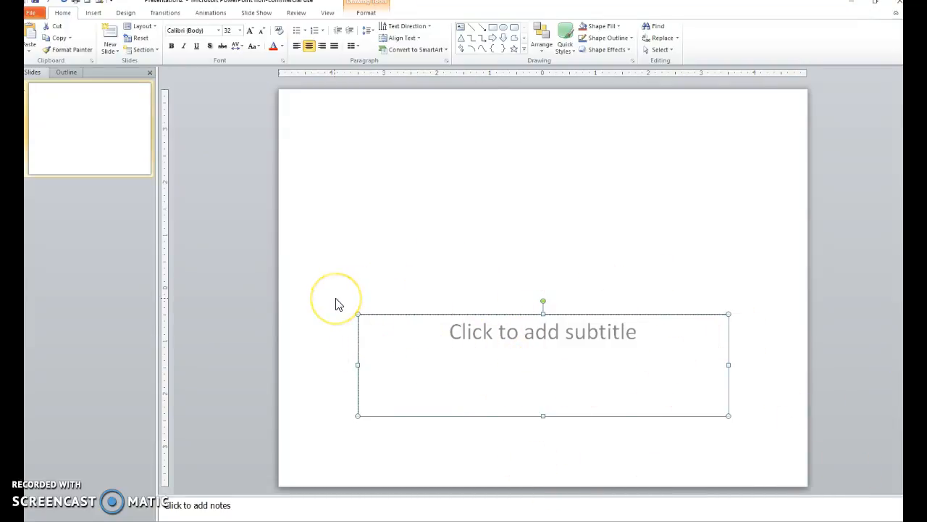
pyautogui.press('Delete')
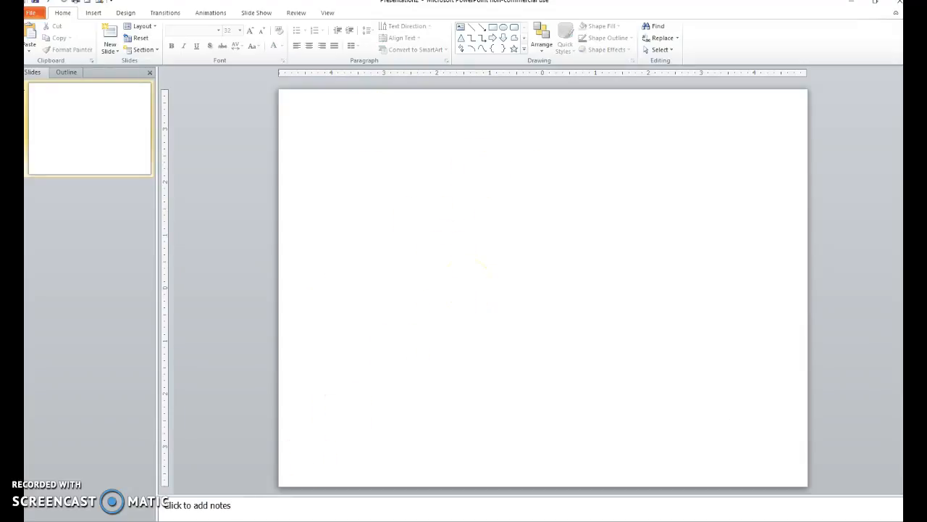
# Copy the $20 No Place Like Home Warmer image from the browser, then paste and position it in the upper-left area of the PowerPoint slide.
pyautogui.click(278, 492)
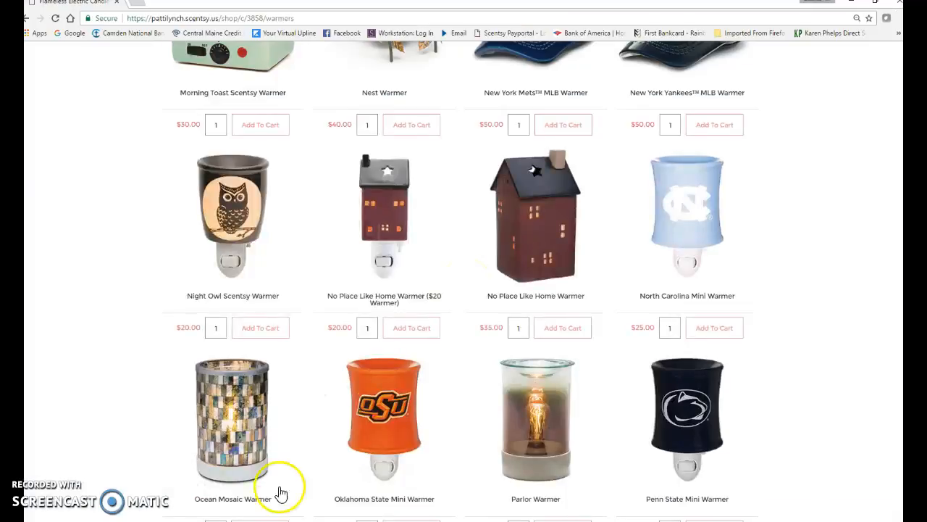
pyautogui.rightClick(385, 211)
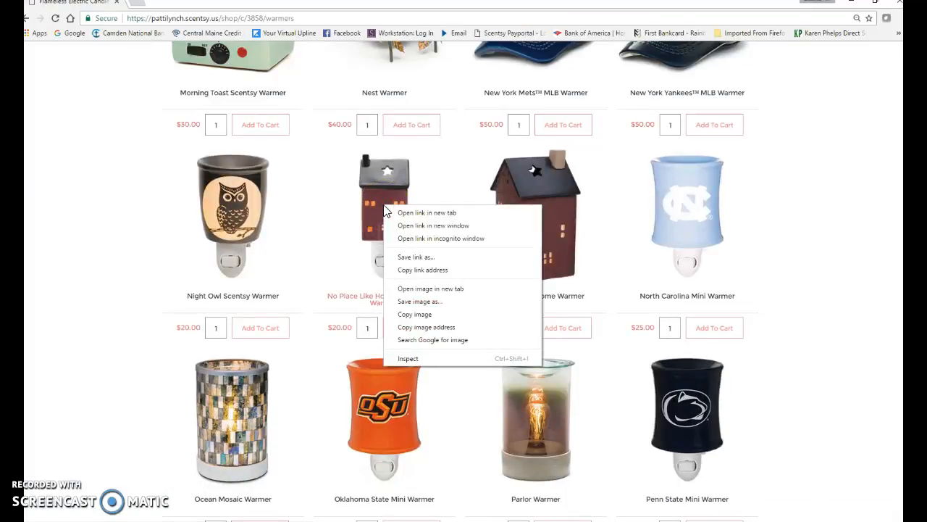
pyautogui.click(408, 317)
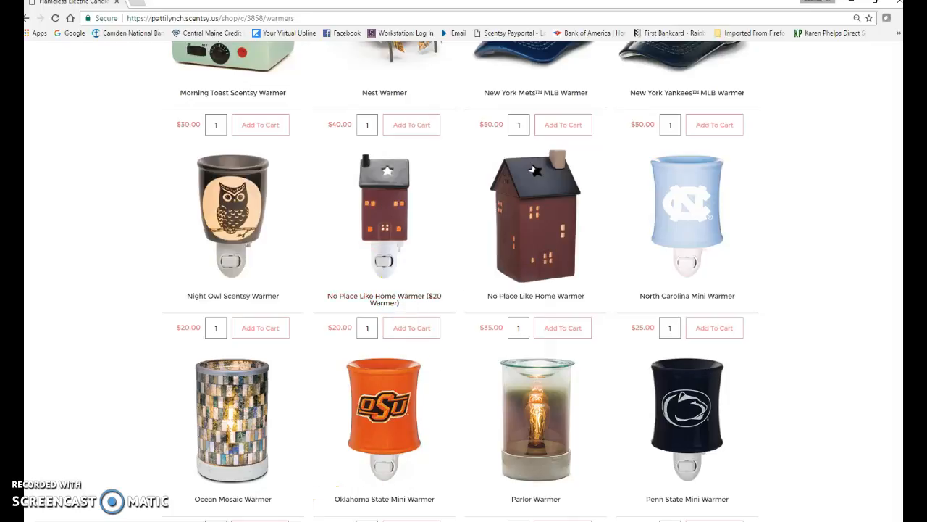
pyautogui.click(423, 511)
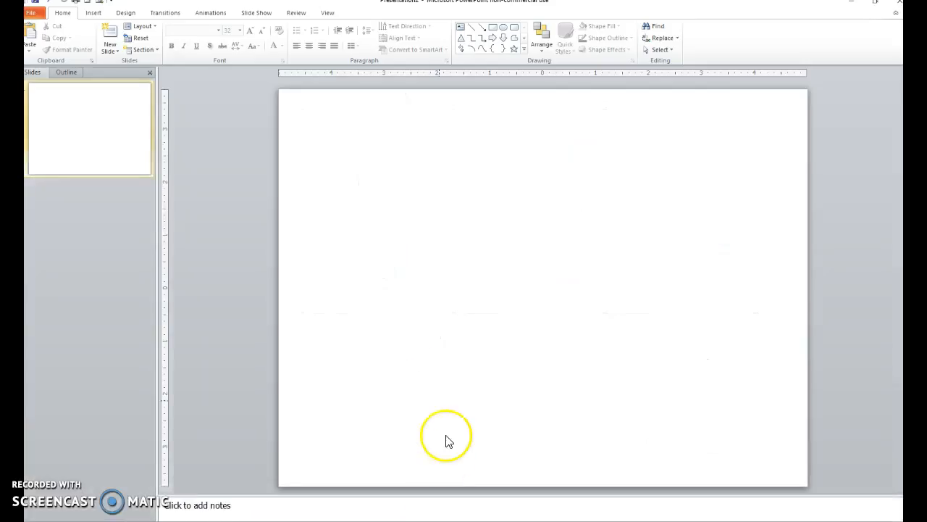
pyautogui.rightClick(375, 254)
pyautogui.click(307, 296)
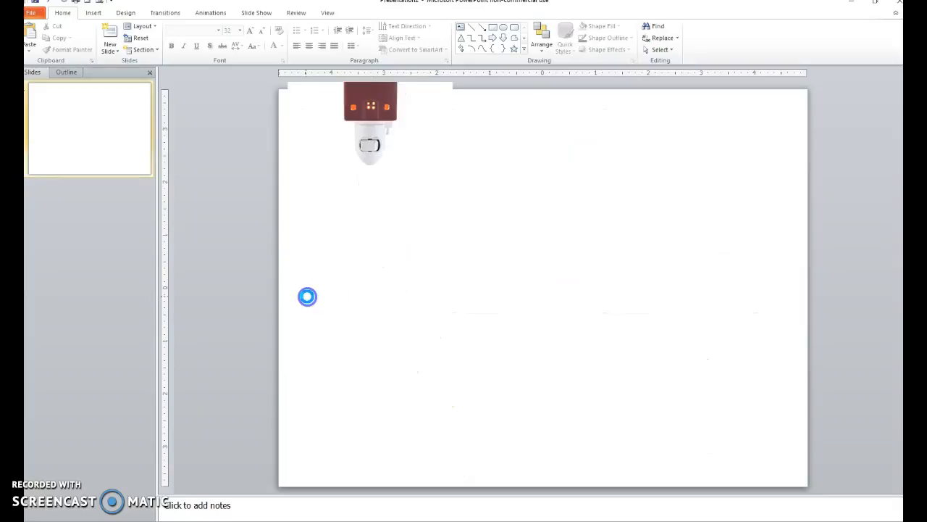
pyautogui.moveTo(372, 132); pyautogui.dragTo(326, 277)
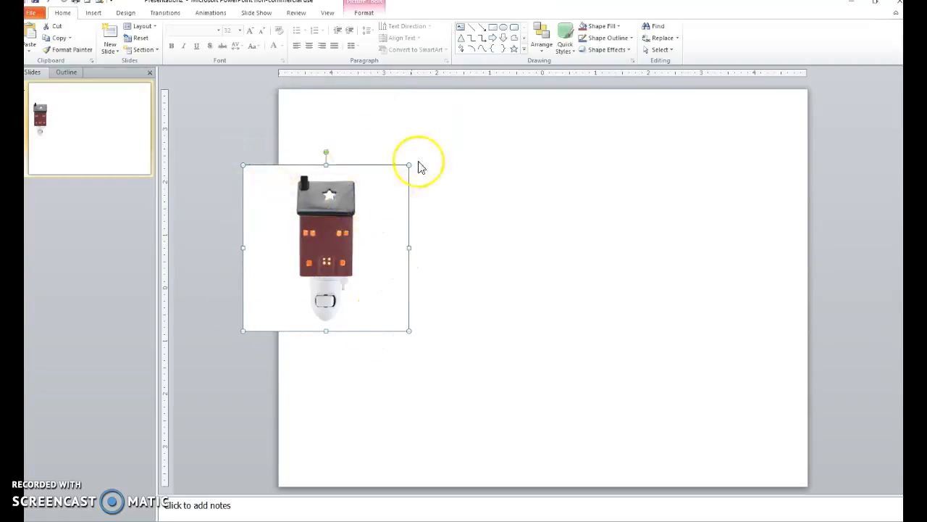
pyautogui.moveTo(318, 235); pyautogui.dragTo(401, 202)
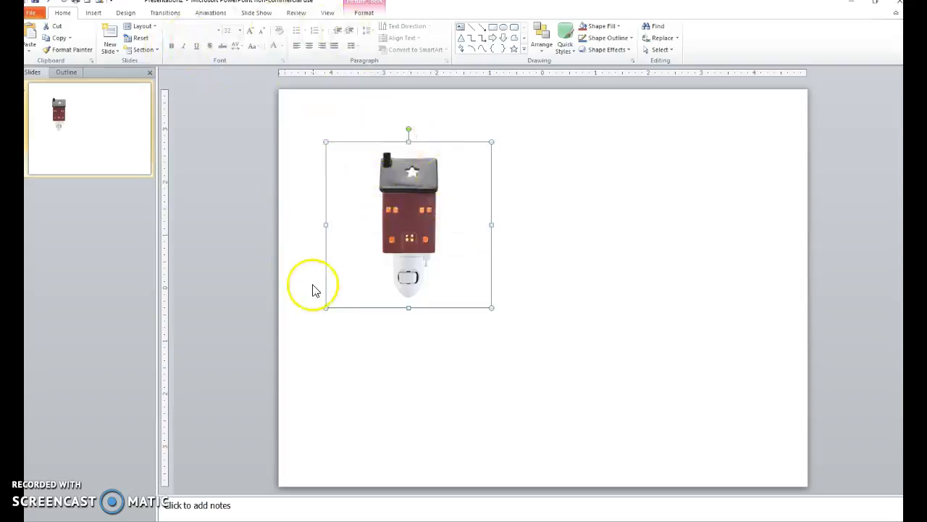
# Start Remove Background on the warmer picture and extend the selection area to cover the whole picture.
pyautogui.click(358, 13)
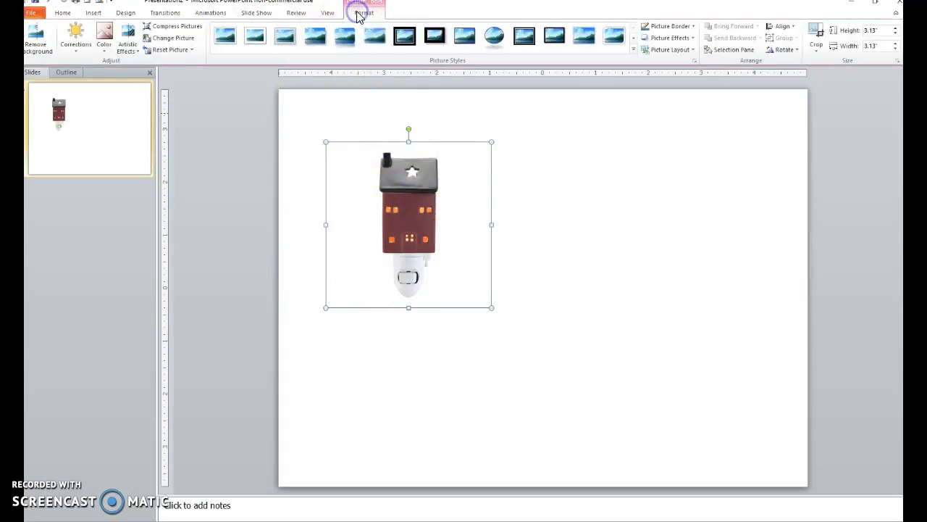
pyautogui.click(40, 44)
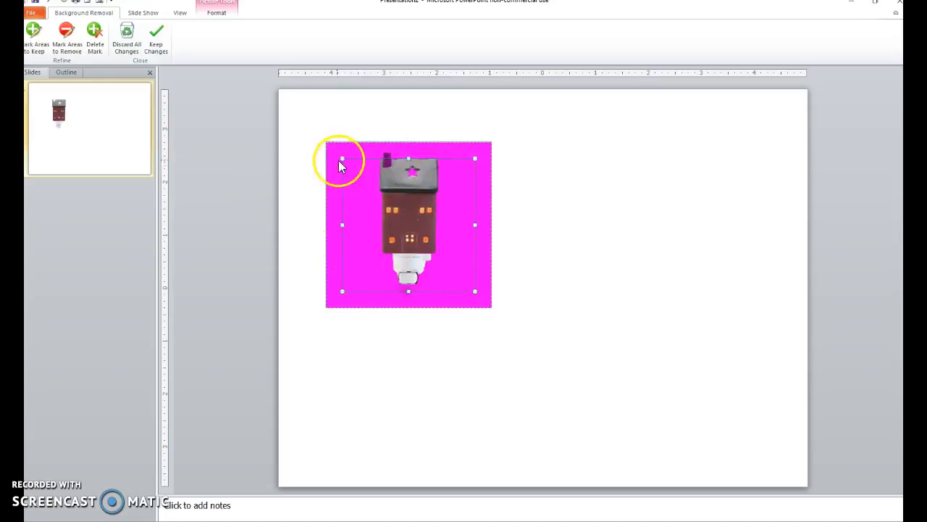
pyautogui.moveTo(342, 158); pyautogui.dragTo(326, 142)
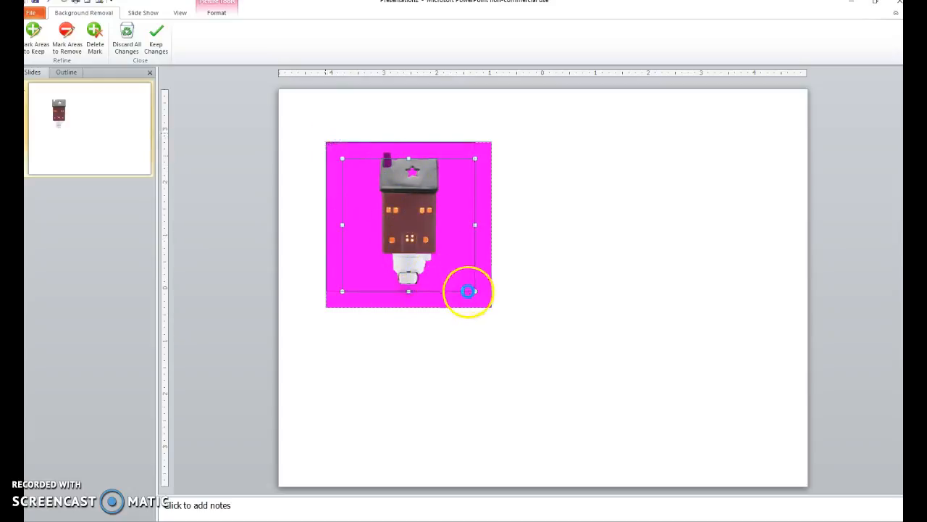
pyautogui.moveTo(474, 289); pyautogui.dragTo(501, 315)
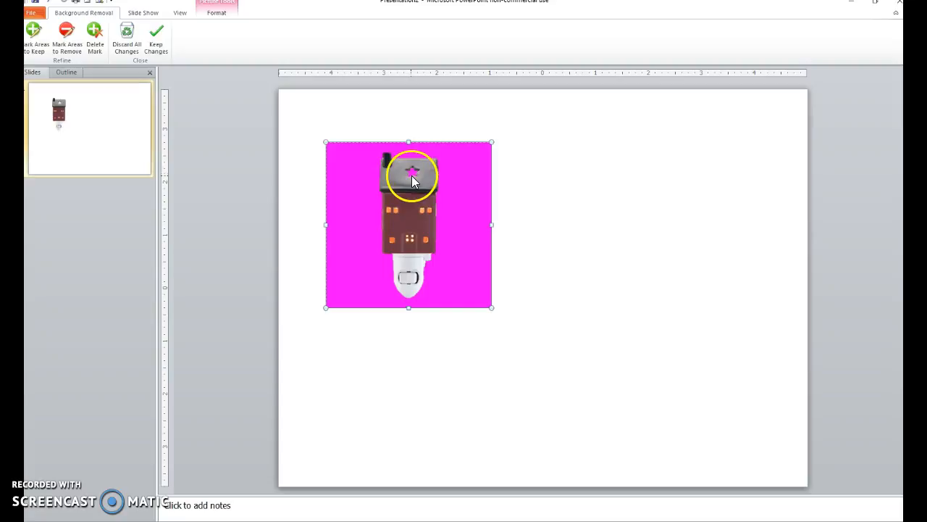
# Mark the star cutout in the roof as an area to keep and apply the background removal.
pyautogui.click(33, 32)
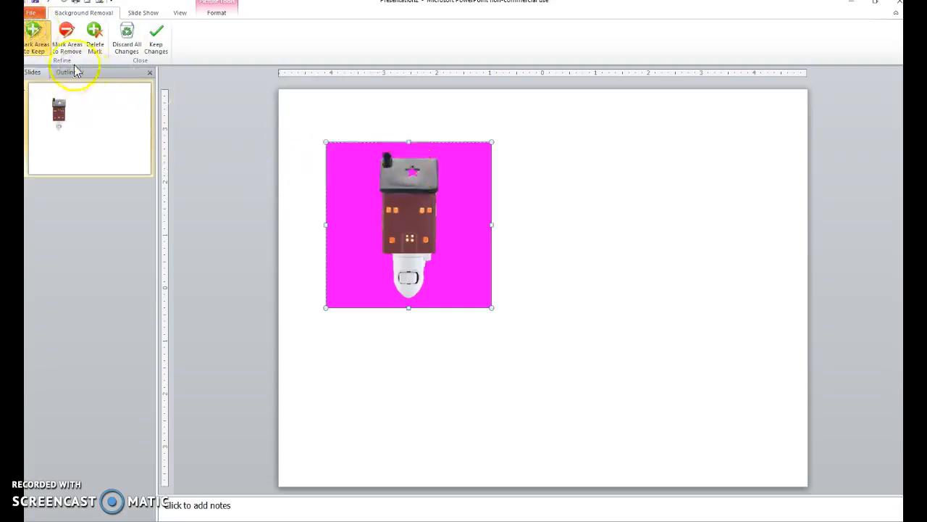
pyautogui.click(411, 168)
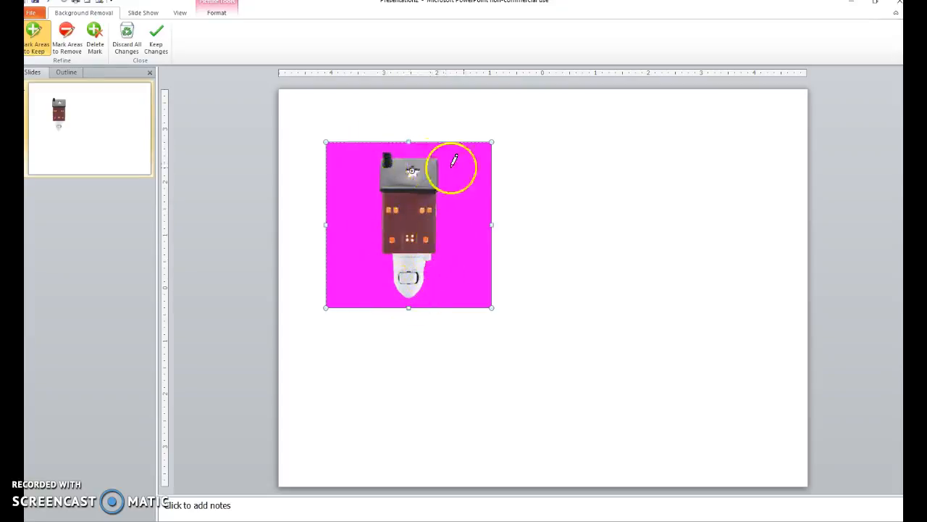
pyautogui.click(530, 167)
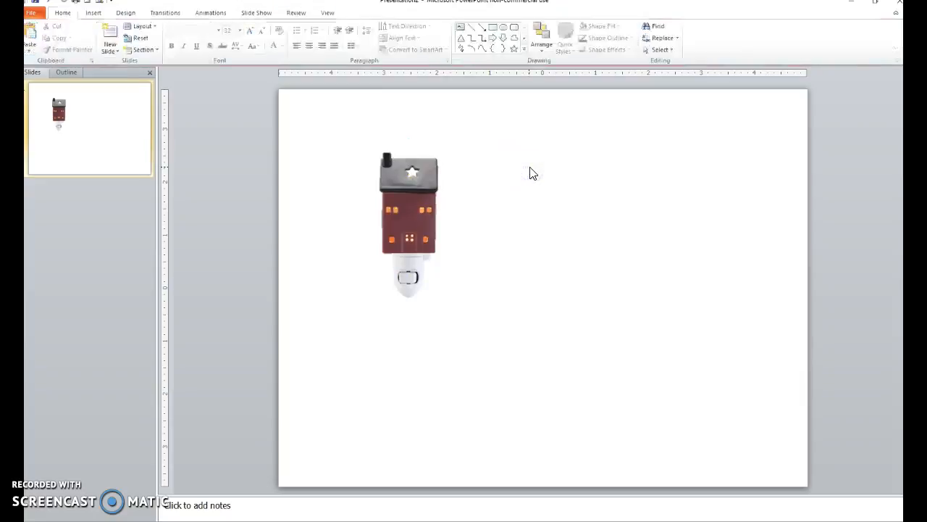
# Select the plug-in warmer picture and start cropping it.
pyautogui.click(390, 219)
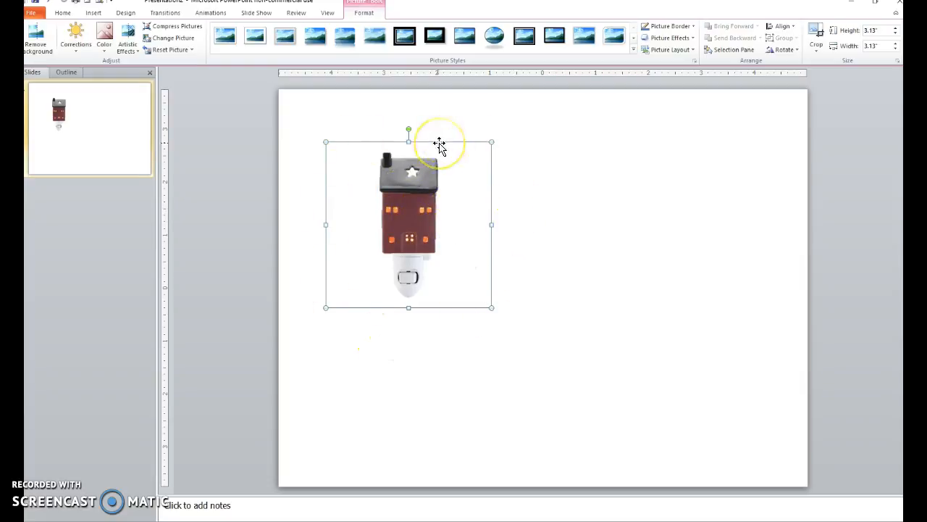
pyautogui.click(816, 32)
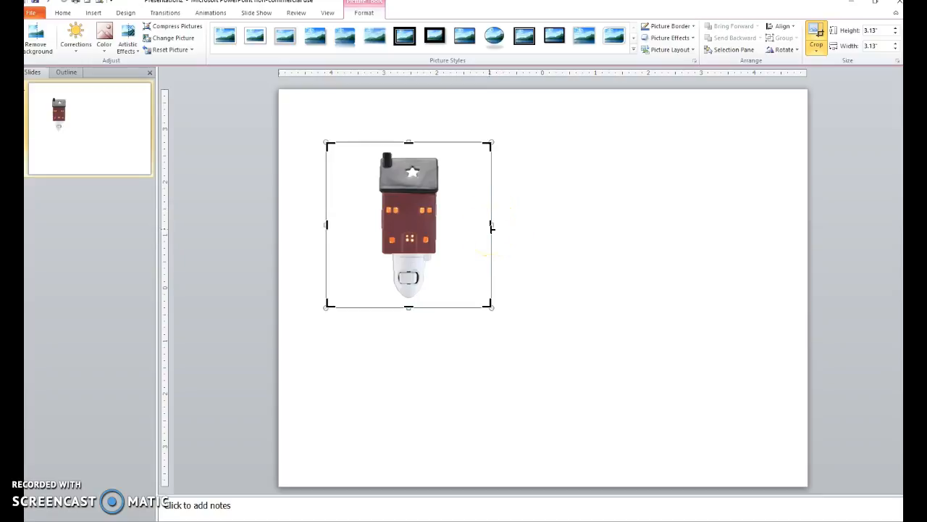
pyautogui.moveTo(490, 226); pyautogui.dragTo(443, 231)
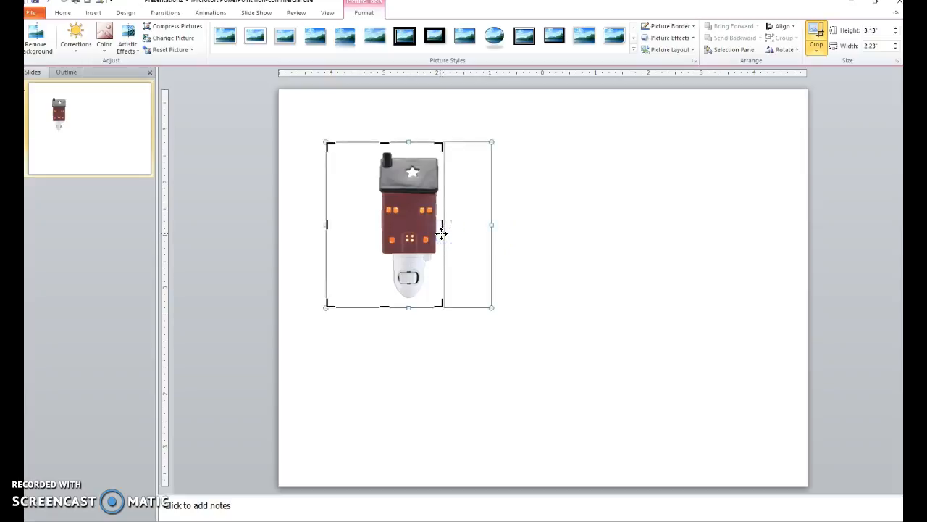
pyautogui.click(439, 205)
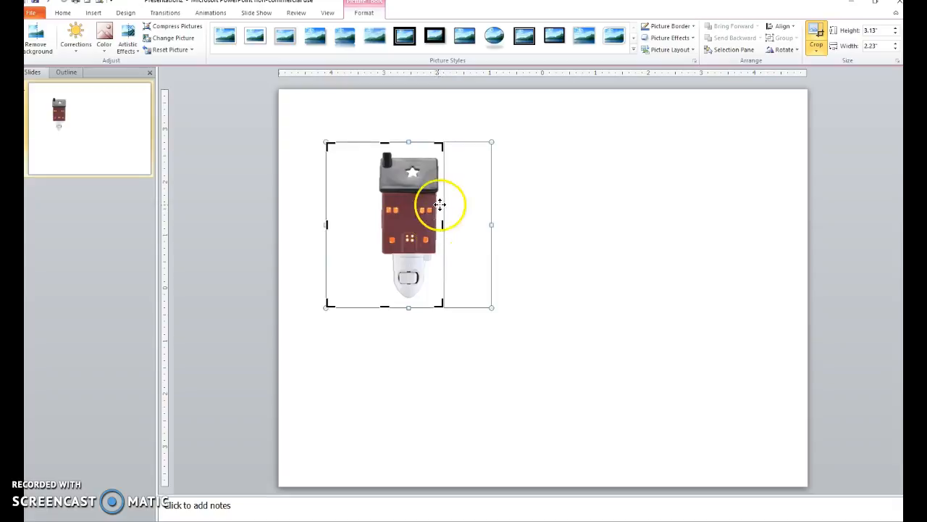
pyautogui.click(45, 2)
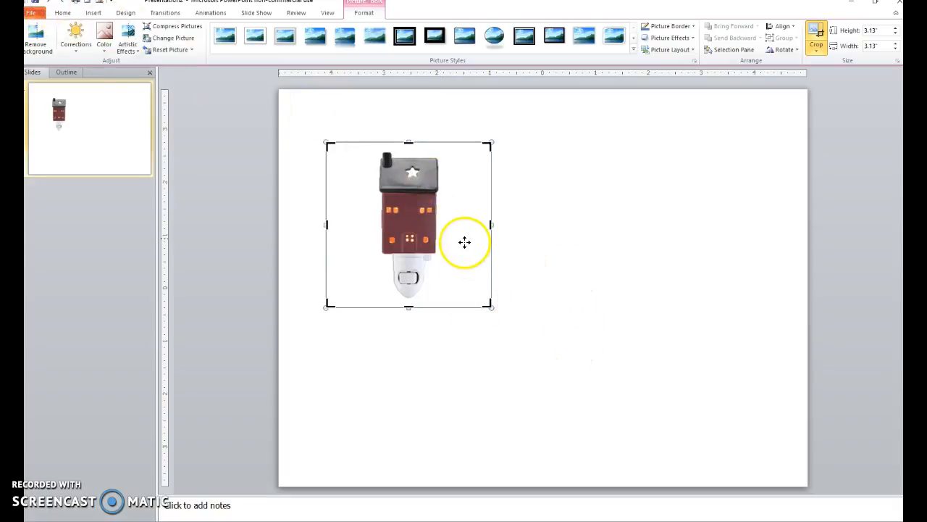
# Crop the plug-in warmer picture closely on all sides to about 2.84 by 1.26 inches and move it to the slide's upper-right corner.
pyautogui.moveTo(482, 226); pyautogui.dragTo(444, 227)
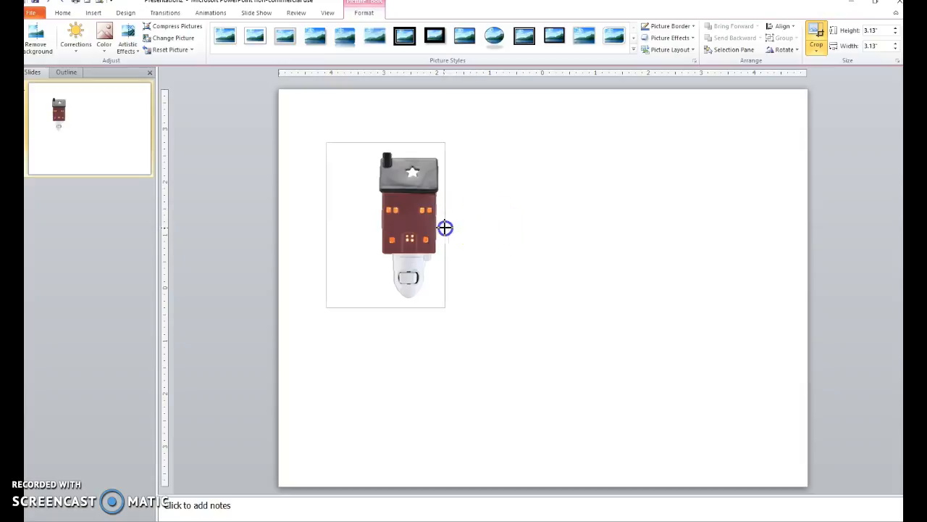
pyautogui.moveTo(326, 219); pyautogui.dragTo(376, 220)
pyautogui.moveTo(409, 147); pyautogui.dragTo(409, 149)
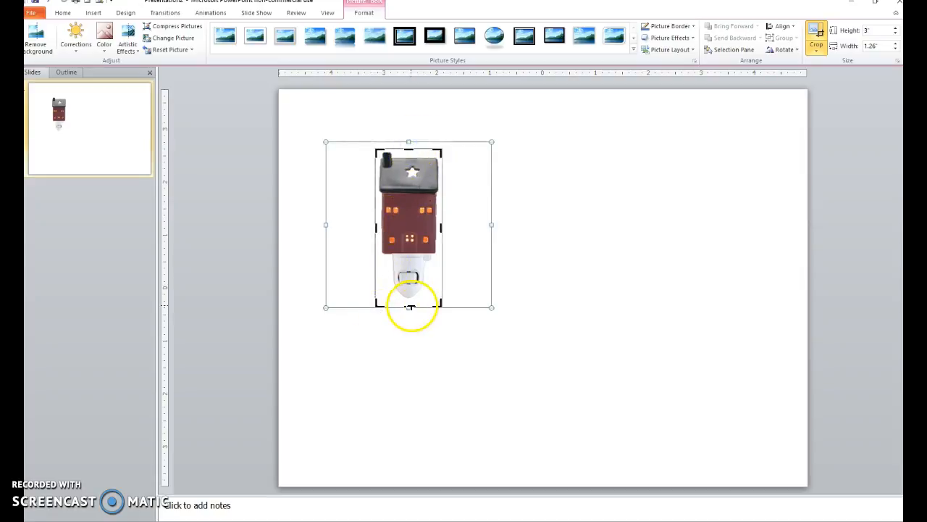
pyautogui.moveTo(411, 301); pyautogui.dragTo(412, 290)
pyautogui.click(472, 254)
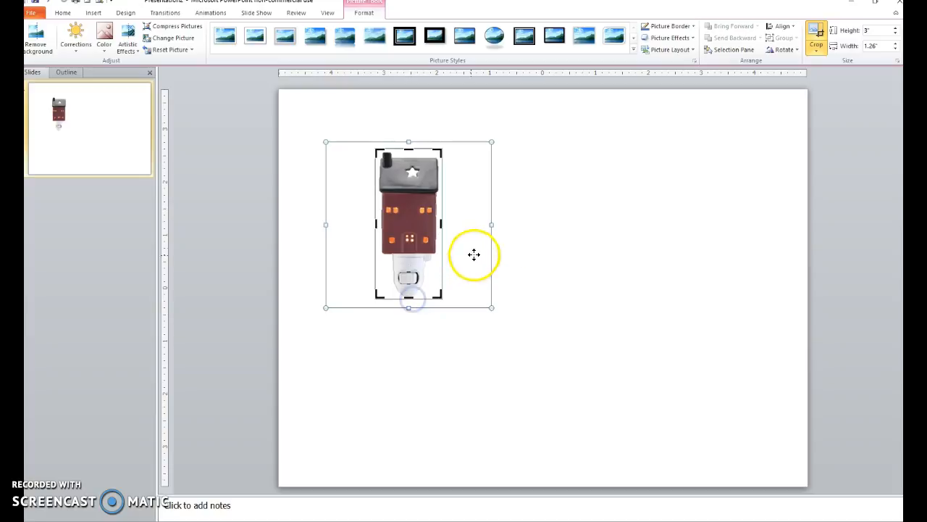
pyautogui.moveTo(414, 238); pyautogui.dragTo(748, 192)
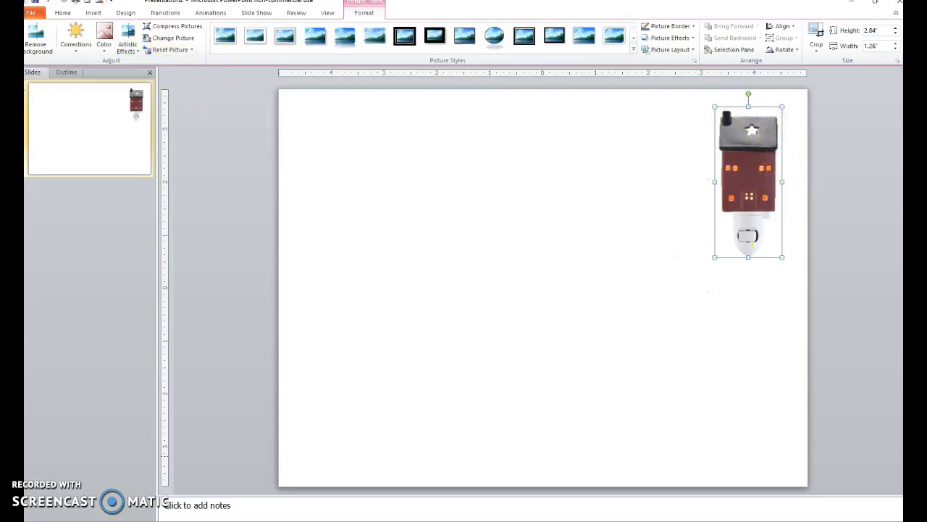
# Copy the $35 No Place Like Home Warmer image from the browser and paste it onto the Presentation2 slide in PowerPoint.
pyautogui.click(213, 493)
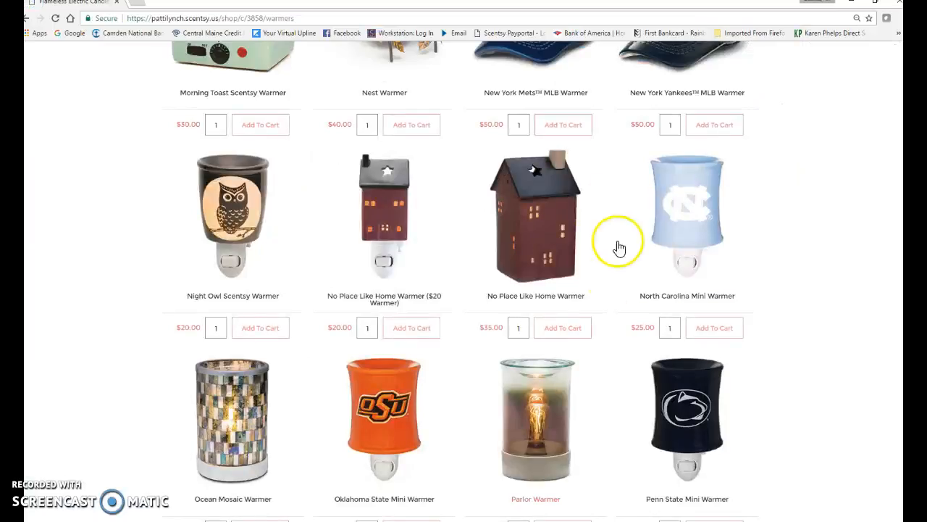
pyautogui.rightClick(529, 218)
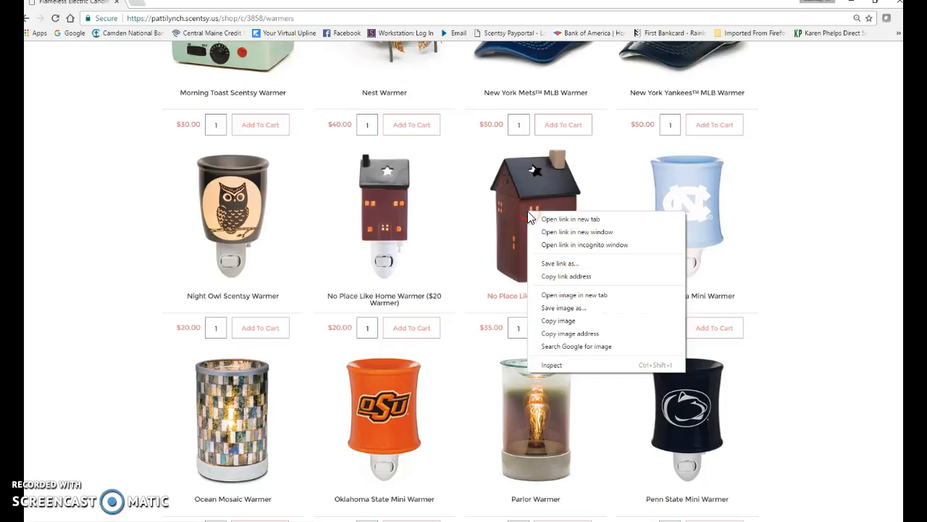
pyautogui.click(565, 320)
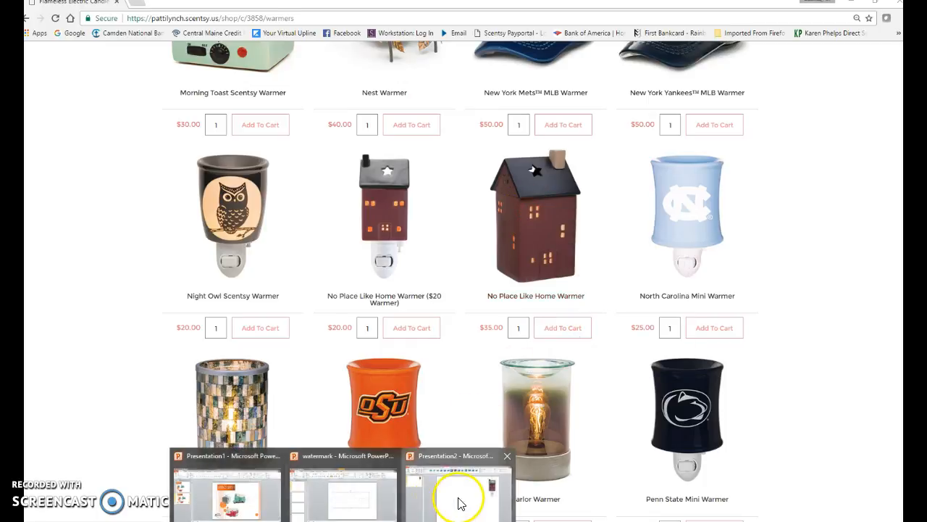
pyautogui.click(460, 497)
pyautogui.rightClick(447, 248)
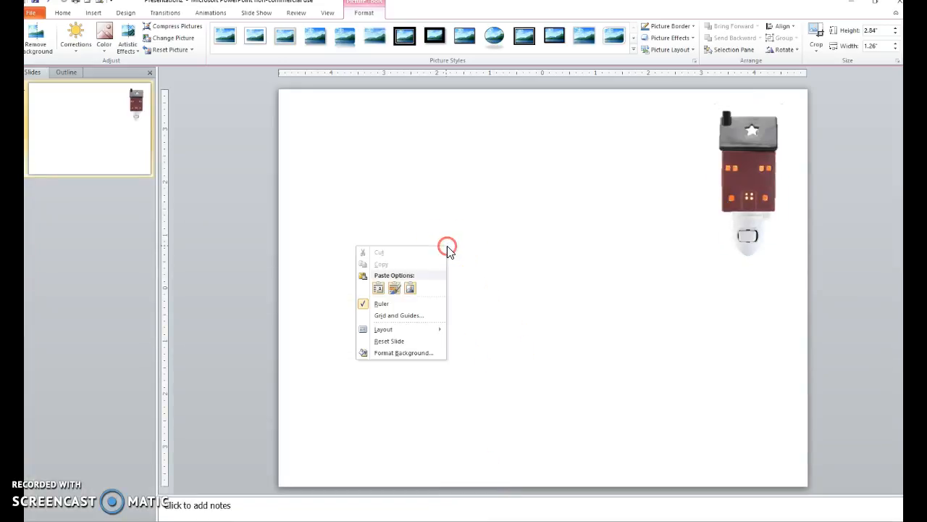
pyautogui.click(381, 288)
# Move the large warmer picture over the plug-in warmer to check the overlap, and return it to the slide's upper-left area.
pyautogui.moveTo(368, 143); pyautogui.dragTo(687, 283)
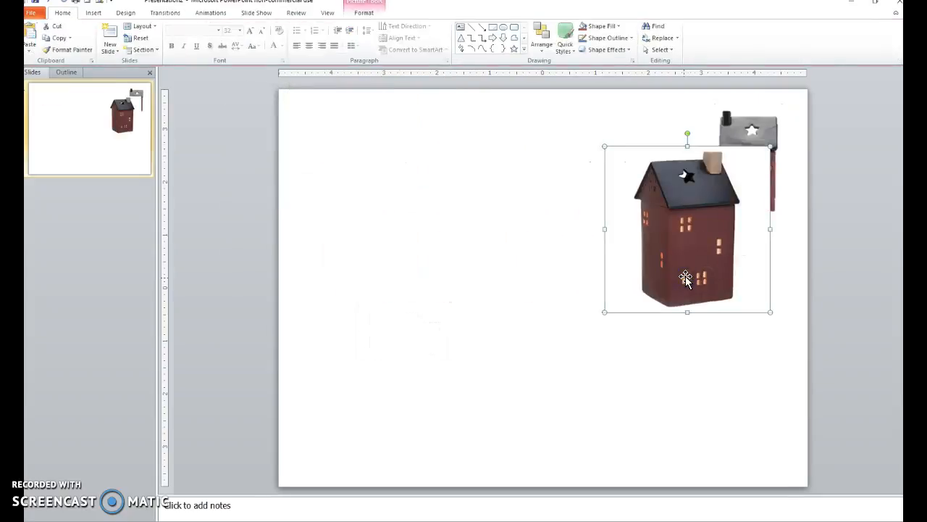
pyautogui.moveTo(709, 235); pyautogui.dragTo(708, 227)
pyautogui.click(693, 178)
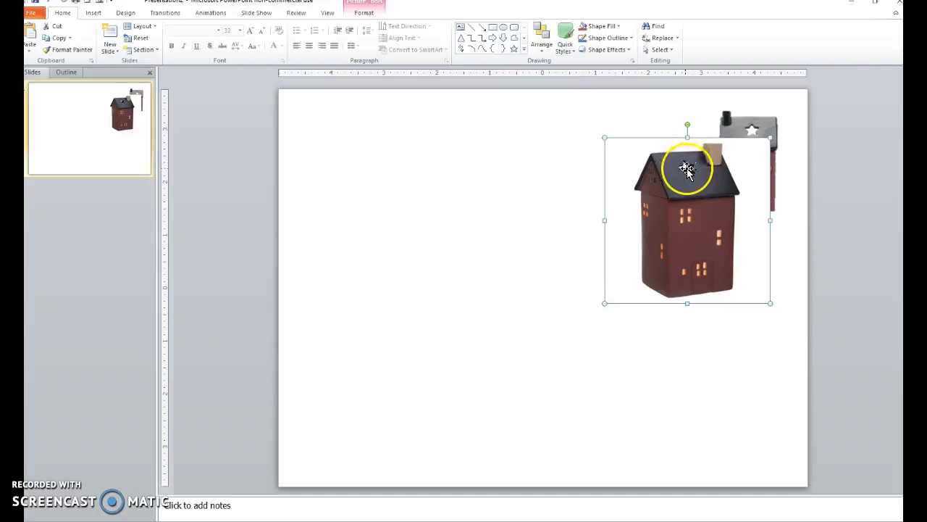
pyautogui.moveTo(684, 172); pyautogui.dragTo(432, 199)
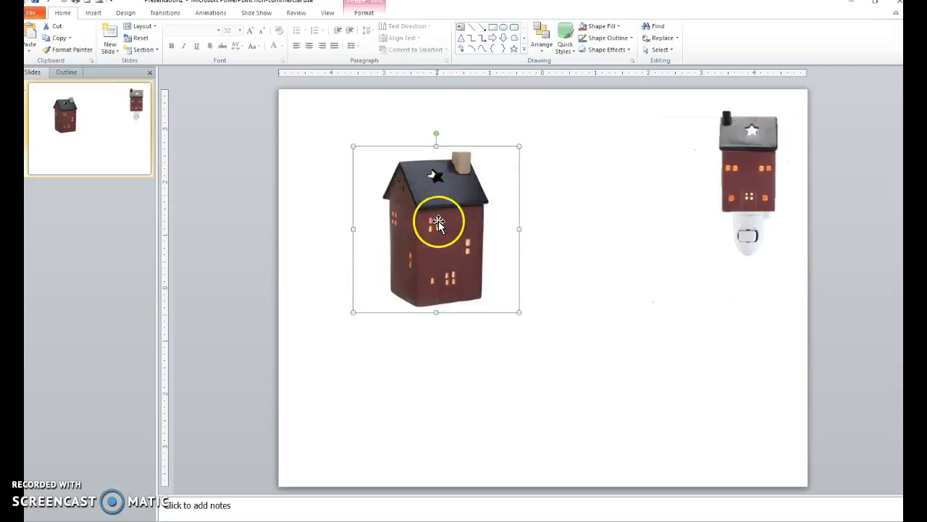
# Remove the large warmer picture's background, extending the selection area to the whole picture and marking the chimney as an area to keep.
pyautogui.click(364, 13)
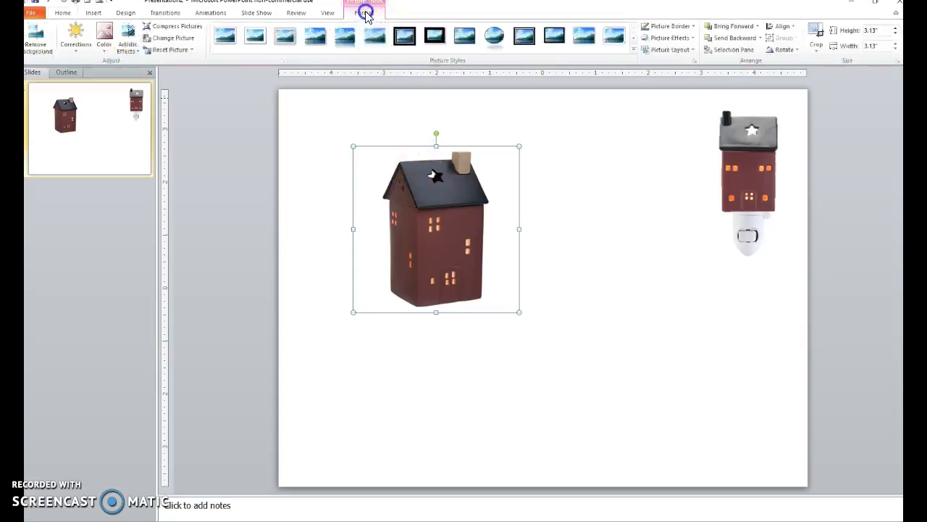
pyautogui.click(34, 38)
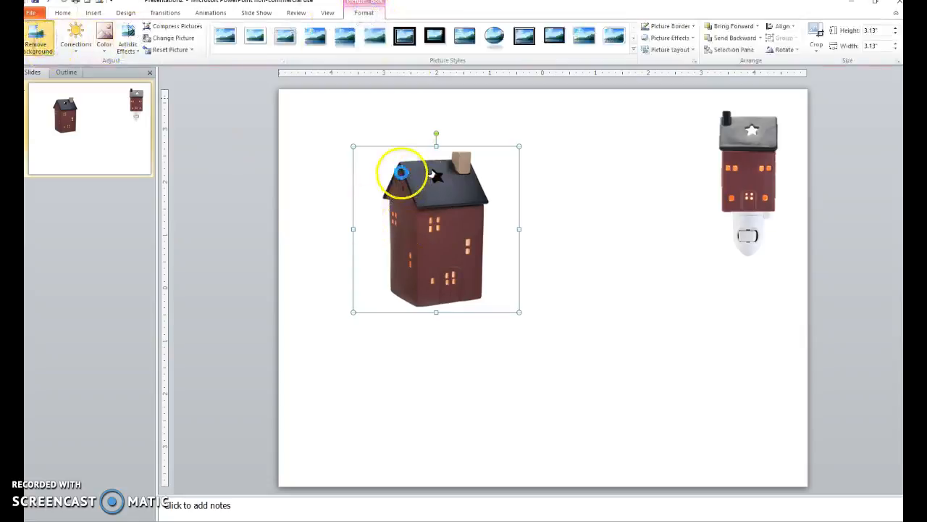
pyautogui.moveTo(369, 163); pyautogui.dragTo(353, 140)
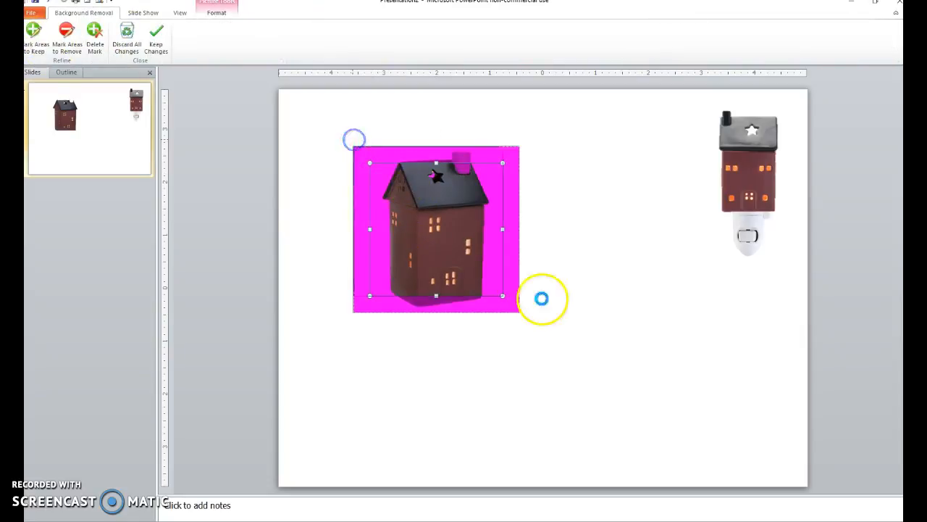
pyautogui.moveTo(503, 295); pyautogui.dragTo(520, 316)
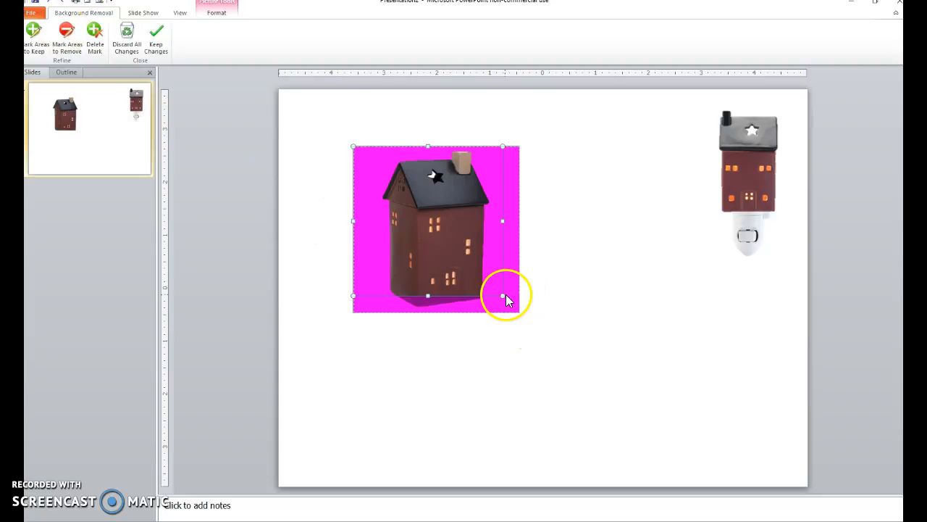
pyautogui.moveTo(504, 298); pyautogui.dragTo(523, 327)
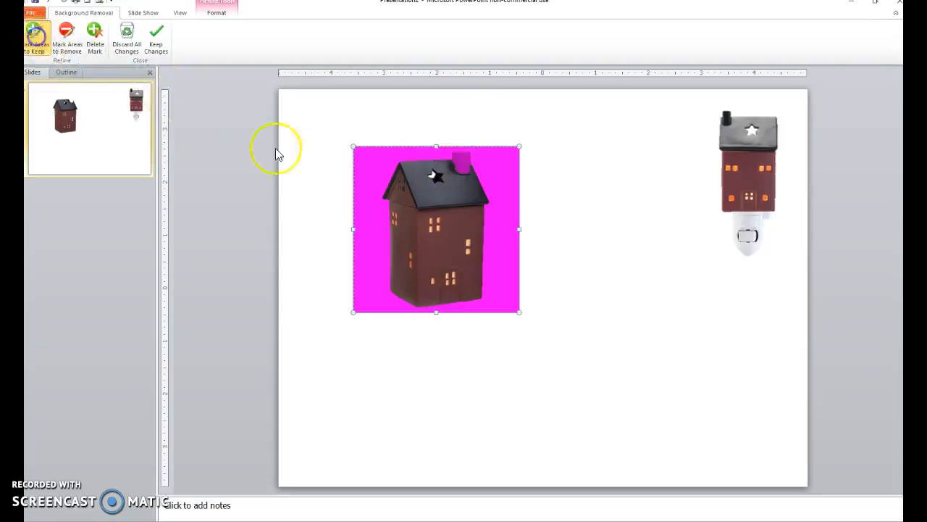
pyautogui.click(464, 166)
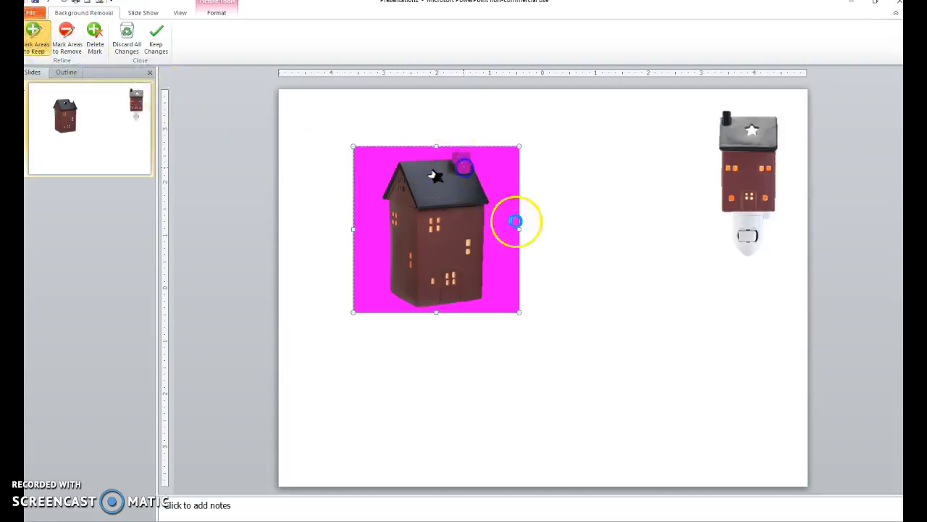
pyautogui.click(557, 260)
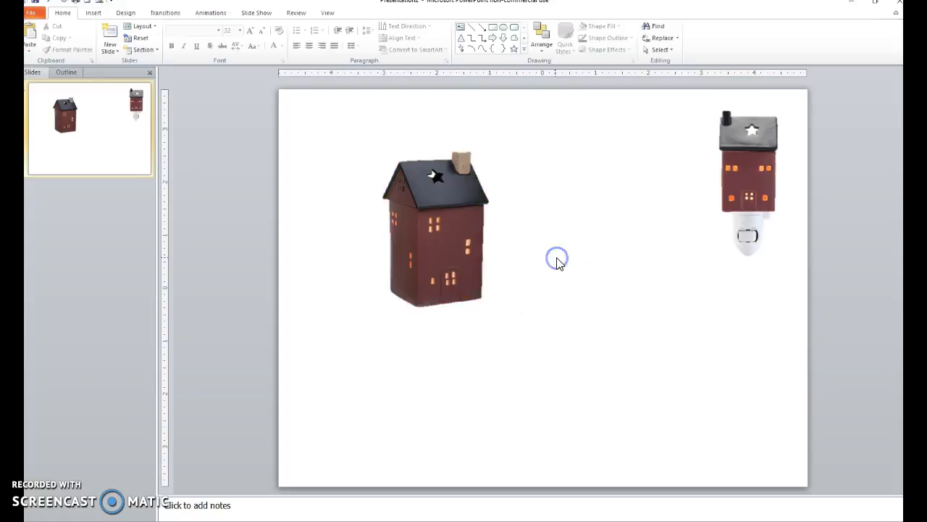
# Move the large warmer picture to the slide's lower-left corner and try to select both pictures with a selection box around the slide.
pyautogui.click(443, 255)
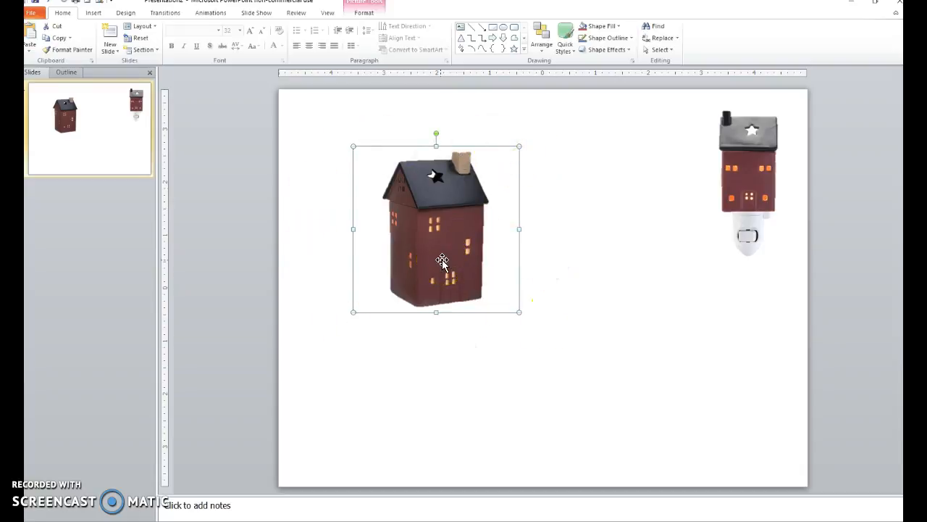
pyautogui.moveTo(442, 260); pyautogui.dragTo(339, 417)
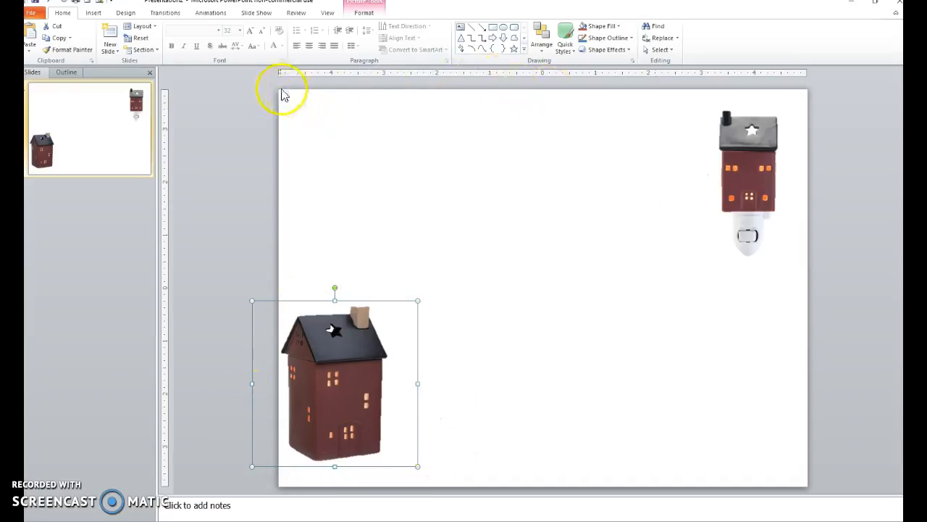
pyautogui.moveTo(274, 88); pyautogui.dragTo(823, 492)
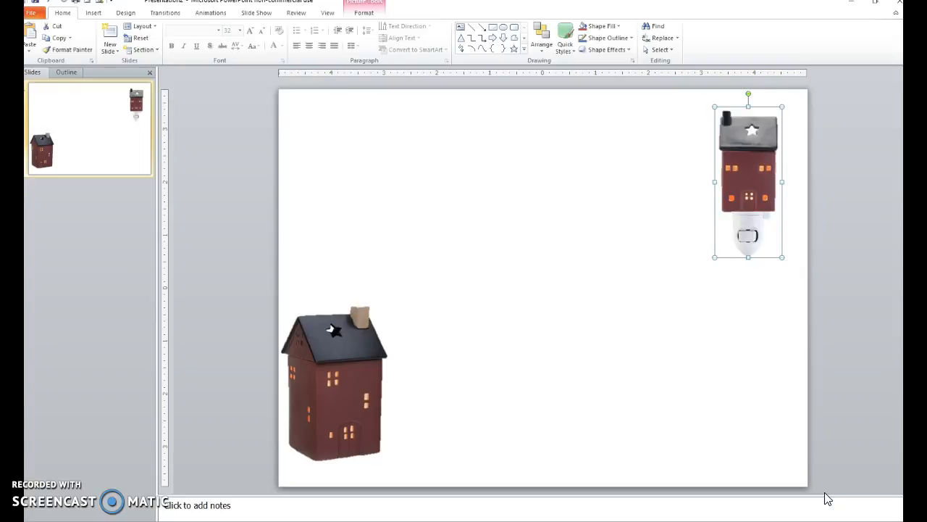
# Crop the left and right sides of the large warmer picture close to the house, to a width of about 2.13 inches.
pyautogui.click(337, 371)
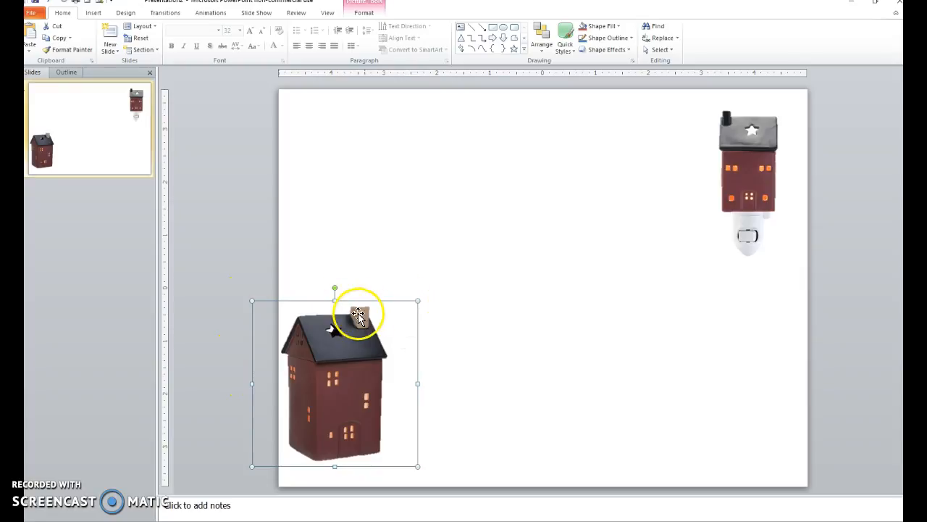
pyautogui.click(364, 13)
pyautogui.click(816, 36)
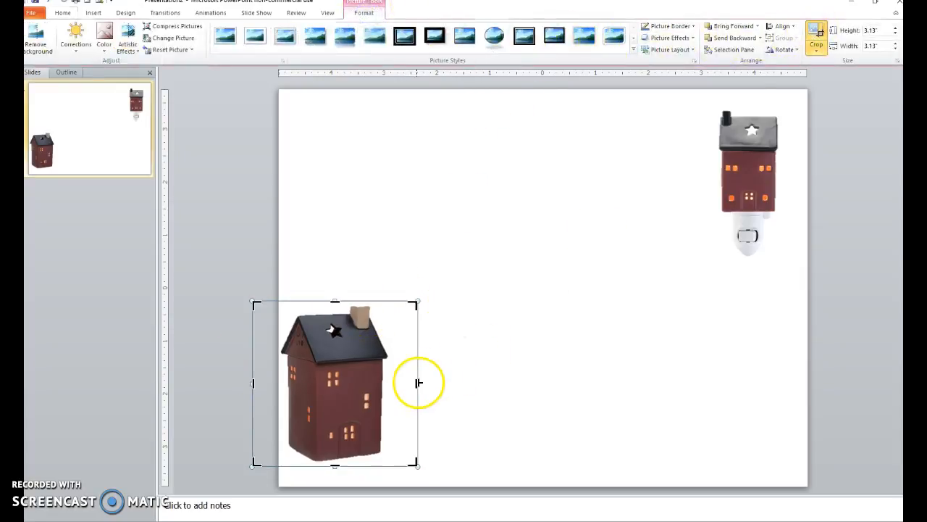
pyautogui.moveTo(416, 383); pyautogui.dragTo(392, 383)
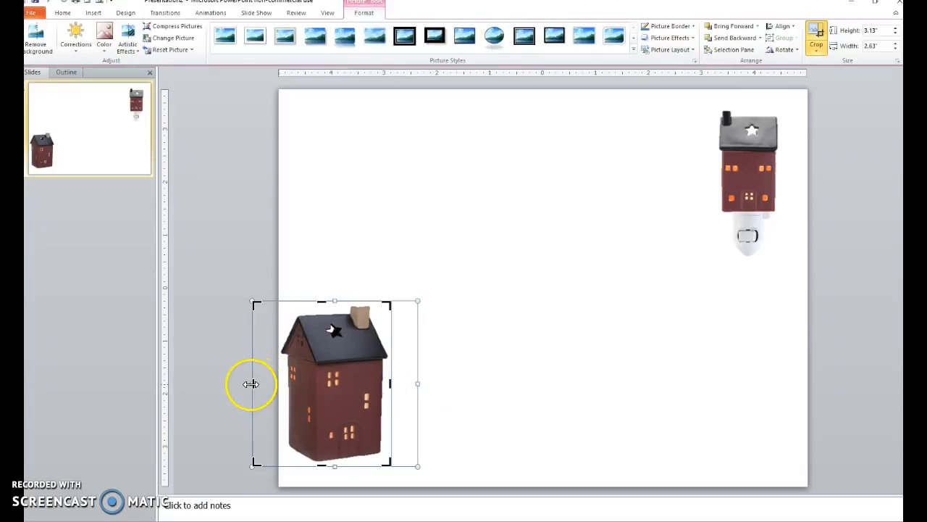
pyautogui.moveTo(269, 384); pyautogui.dragTo(277, 383)
pyautogui.click(394, 241)
pyautogui.click(342, 356)
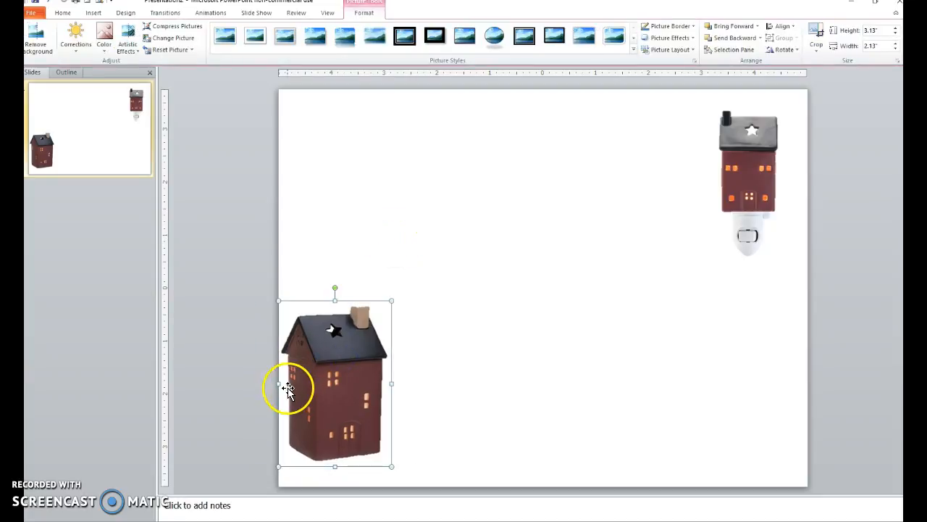
# Select both warmer pictures with a selection box around the whole slide and group them.
pyautogui.click(265, 227)
pyautogui.click(290, 92)
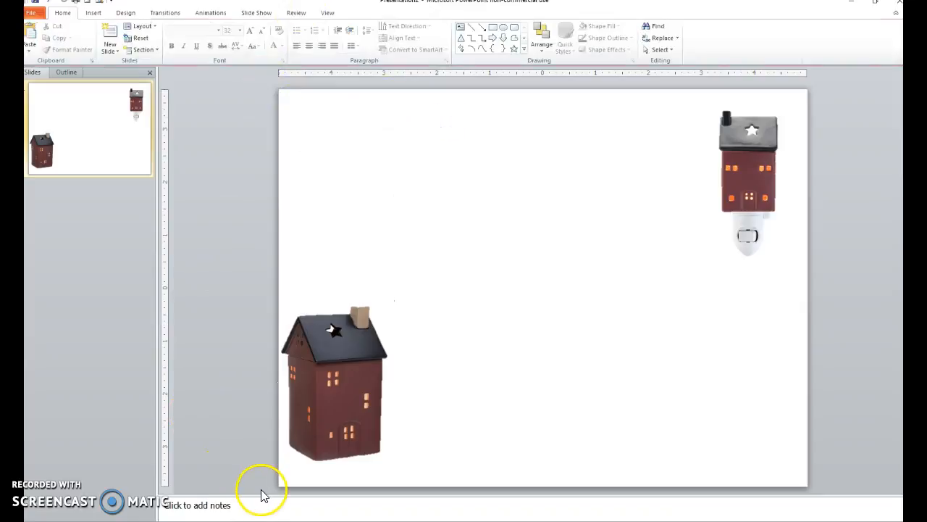
pyautogui.moveTo(266, 491); pyautogui.dragTo(829, 77)
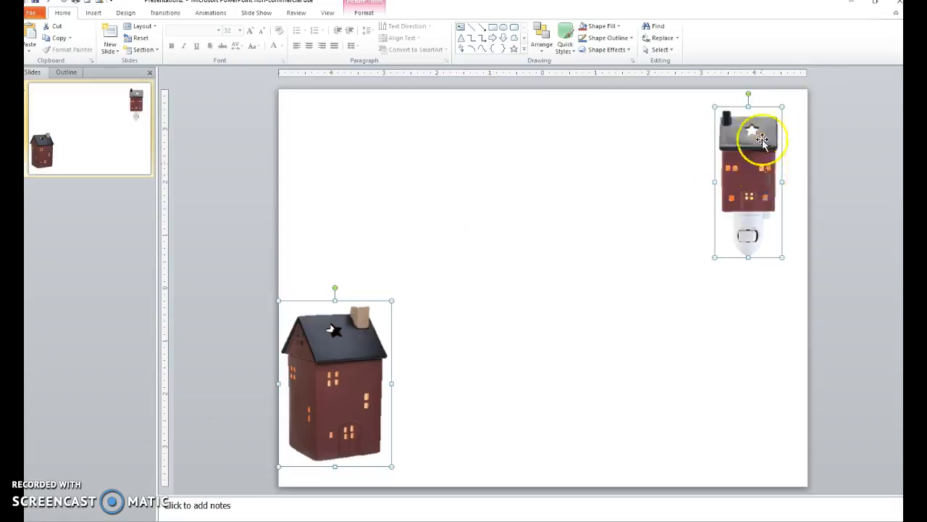
pyautogui.click(366, 15)
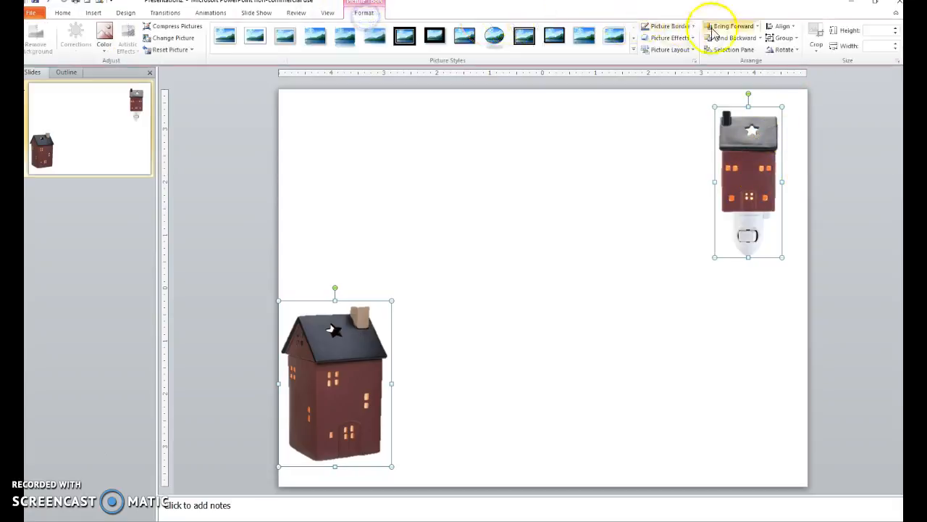
pyautogui.click(788, 38)
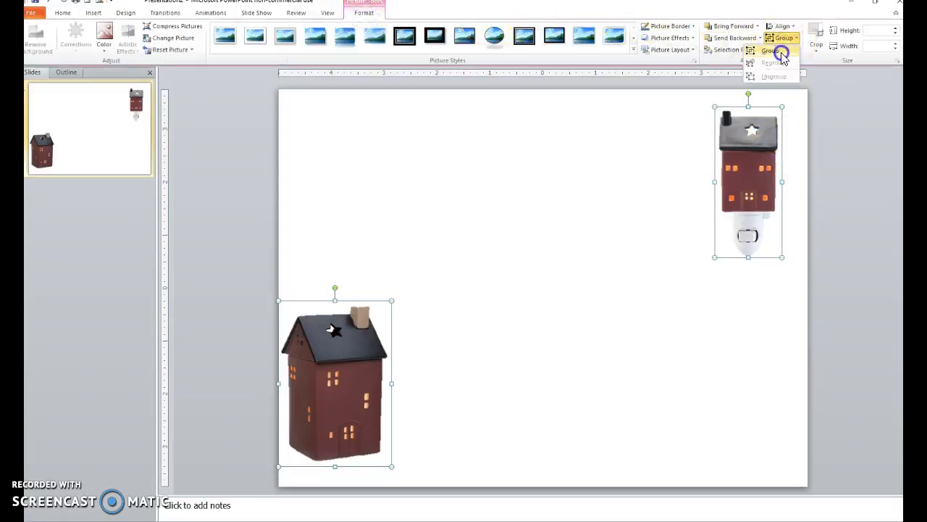
pyautogui.click(770, 50)
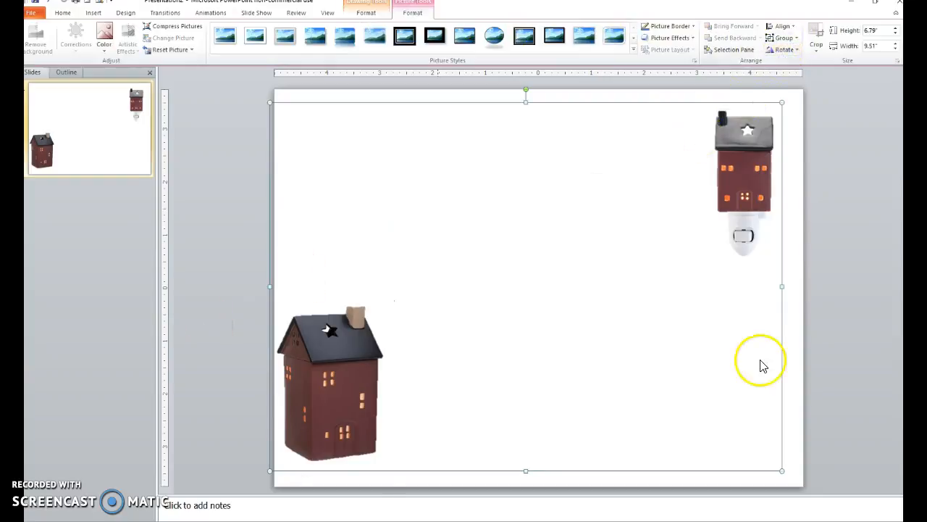
# Move the grouped warmer pictures together slightly to the right on the slide.
pyautogui.click(607, 271)
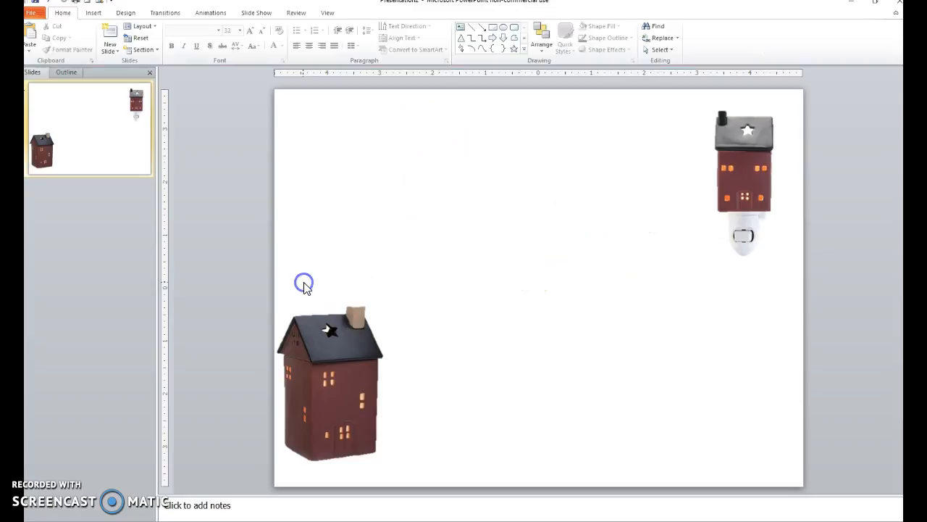
pyautogui.click(319, 318)
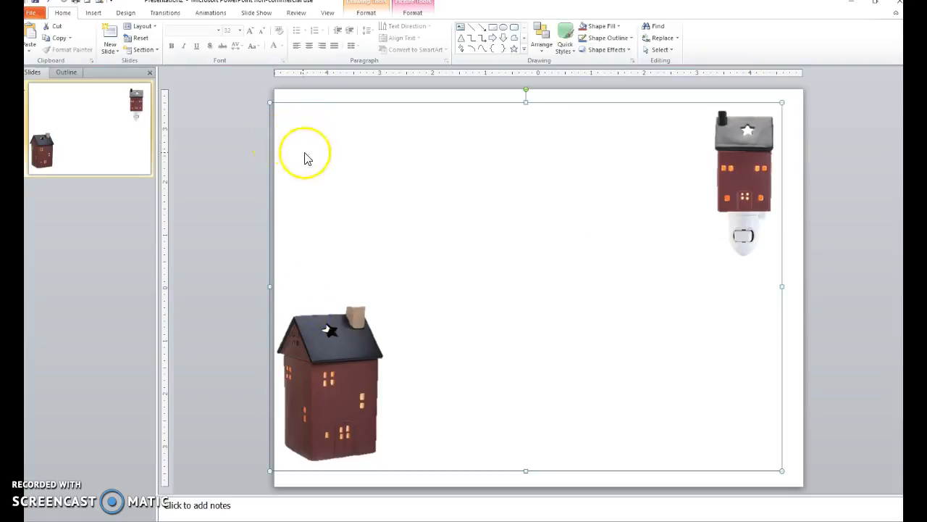
pyautogui.moveTo(275, 178); pyautogui.dragTo(296, 180)
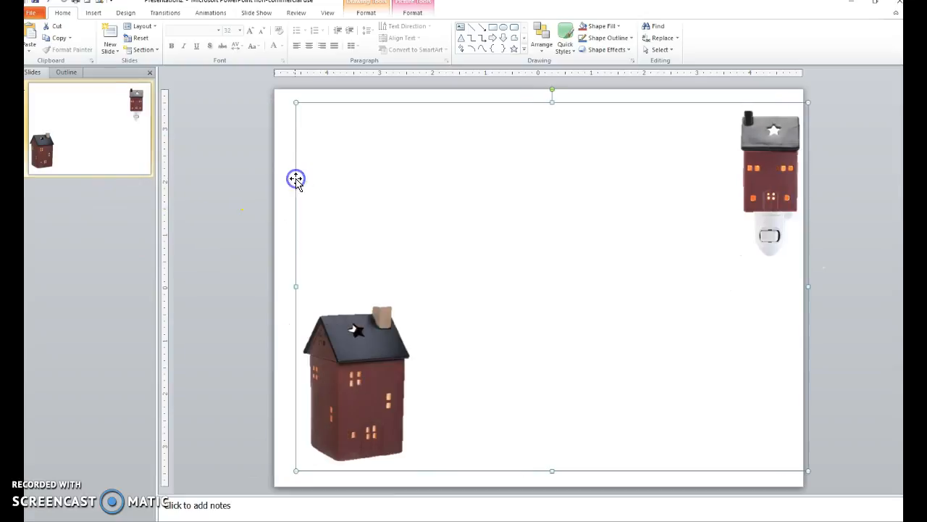
# Ungroup the two warmer pictures so each can be handled separately, and clear the selection.
pyautogui.click(408, 15)
pyautogui.click(782, 38)
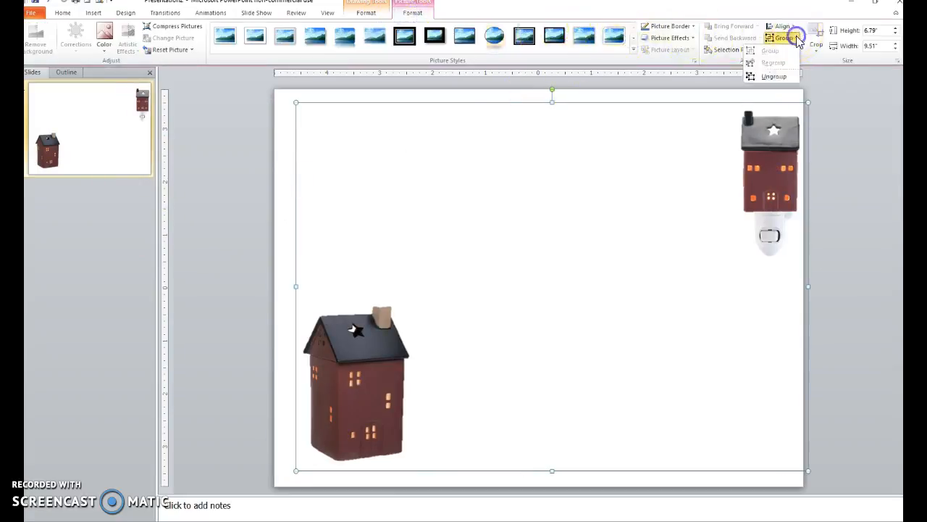
pyautogui.click(784, 78)
pyautogui.click(621, 176)
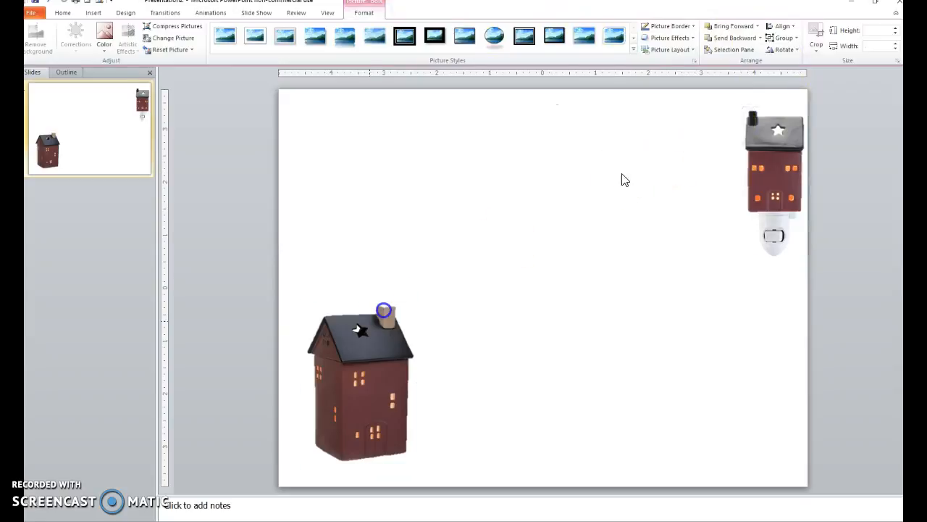
# Move the large warmer picture to the slide's upper left and place the small warmer just below and right of it.
pyautogui.click(346, 344)
pyautogui.moveTo(346, 344); pyautogui.dragTo(652, 159)
pyautogui.moveTo(655, 197); pyautogui.dragTo(338, 224)
pyautogui.moveTo(799, 191); pyautogui.dragTo(448, 299)
pyautogui.click(548, 194)
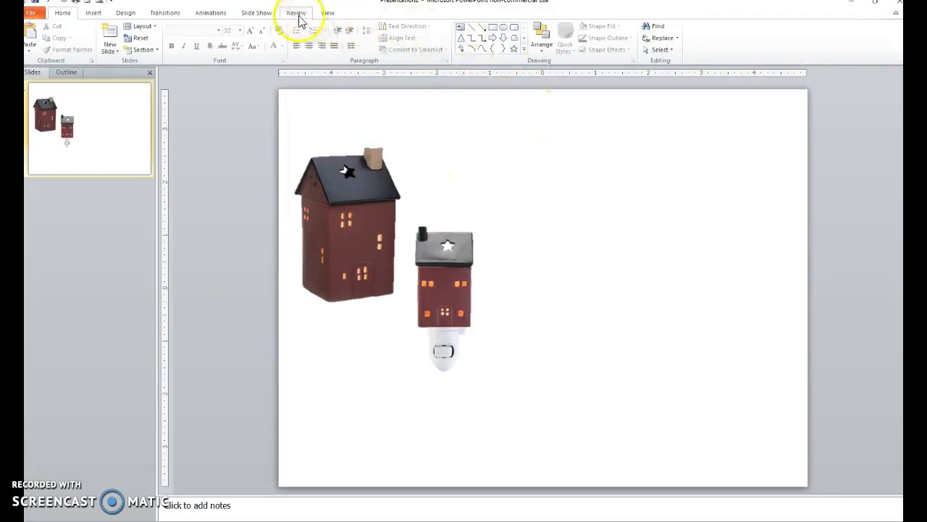
# Apply the built-in theme that shows a white sheet pinned to a blue-grey background.
pyautogui.click(131, 14)
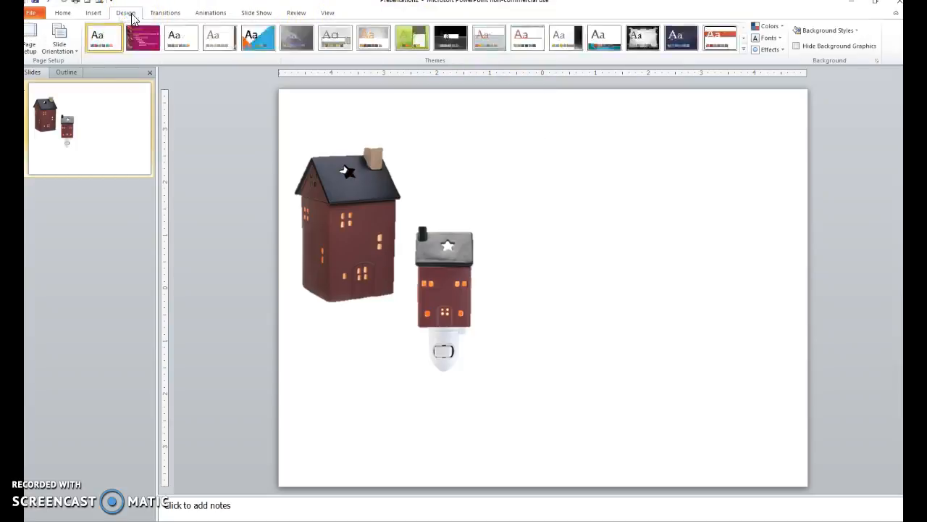
pyautogui.click(744, 49)
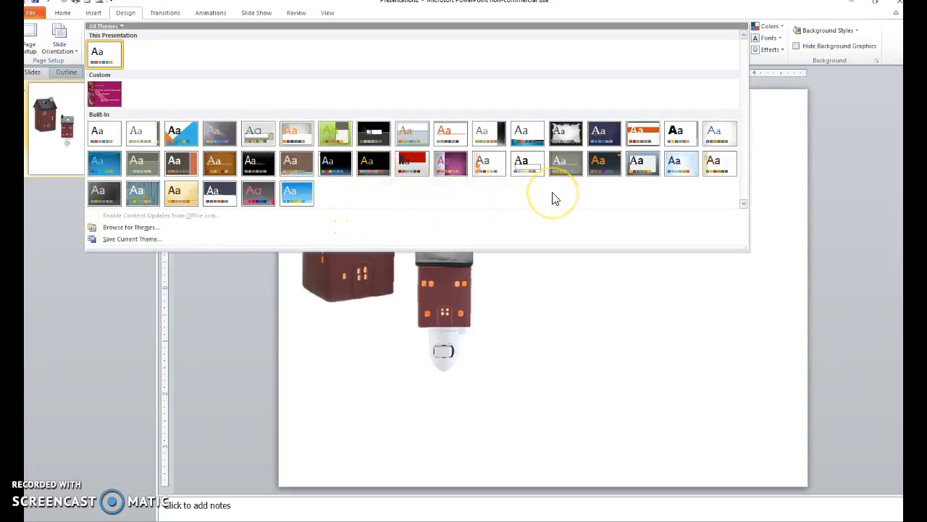
pyautogui.click(650, 169)
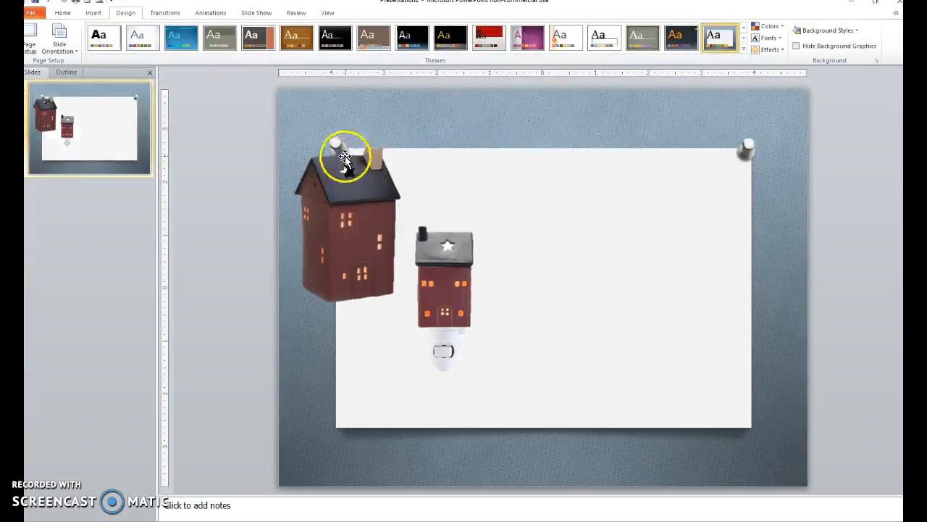
# Move the large warmer to the upper right of the white sheet and the small warmer to its lower left.
pyautogui.moveTo(354, 209); pyautogui.dragTo(655, 230)
pyautogui.moveTo(425, 270); pyautogui.dragTo(552, 315)
pyautogui.click(453, 293)
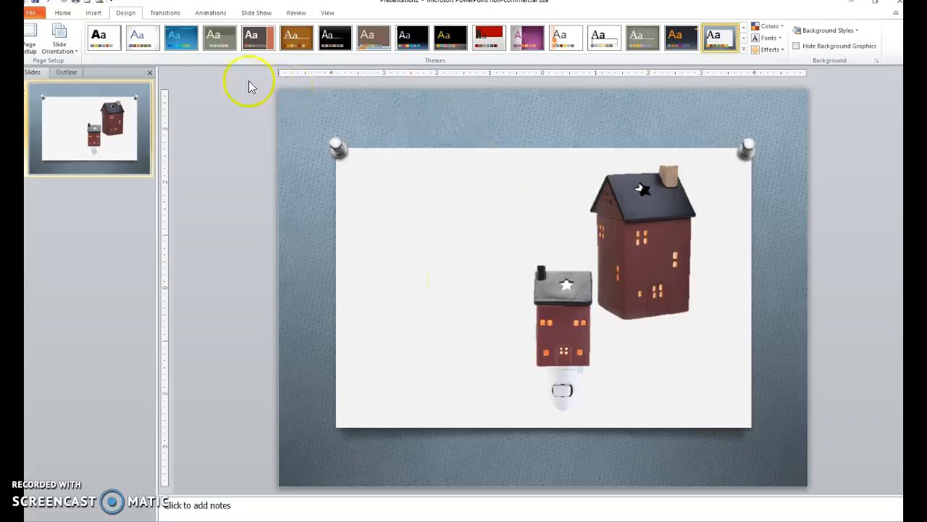
# Draw a text box about 1.25 inches wide in the upper-left part of the white sheet.
pyautogui.click(93, 12)
pyautogui.click(295, 39)
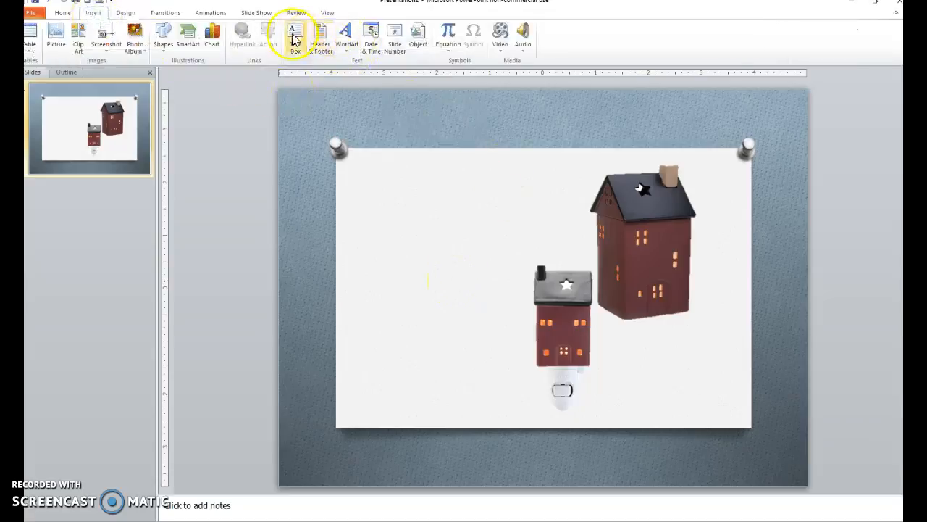
pyautogui.moveTo(362, 205); pyautogui.dragTo(431, 203)
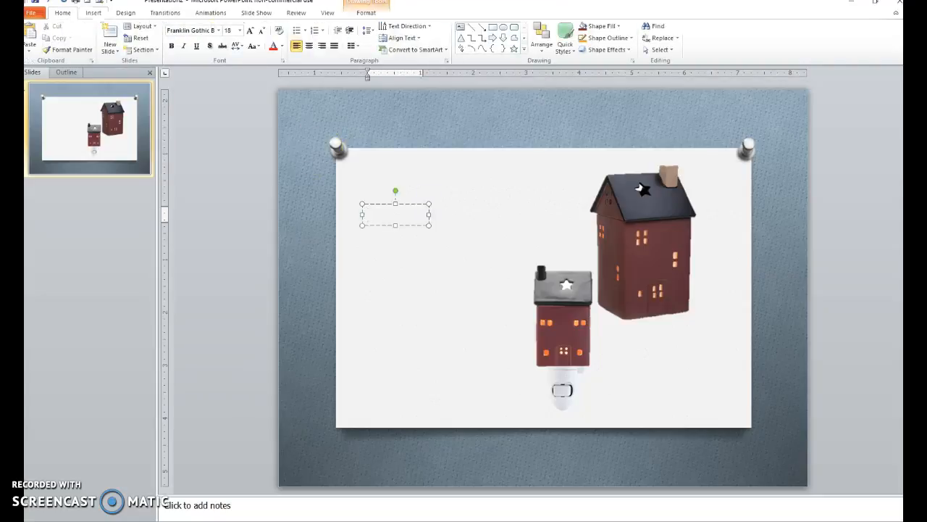
# Enter "There's Truly No Place Like Home" in the new text box, correcting typing mistakes.
pyautogui.write('There')
pyautogui.write("'s Tru")
pyautogui.write('lu')
pyautogui.press('BackSpace')
pyautogui.press('BackSpace')
pyautogui.press('BackSpace')
pyautogui.write('ly no')
pyautogui.press('BackSpace')
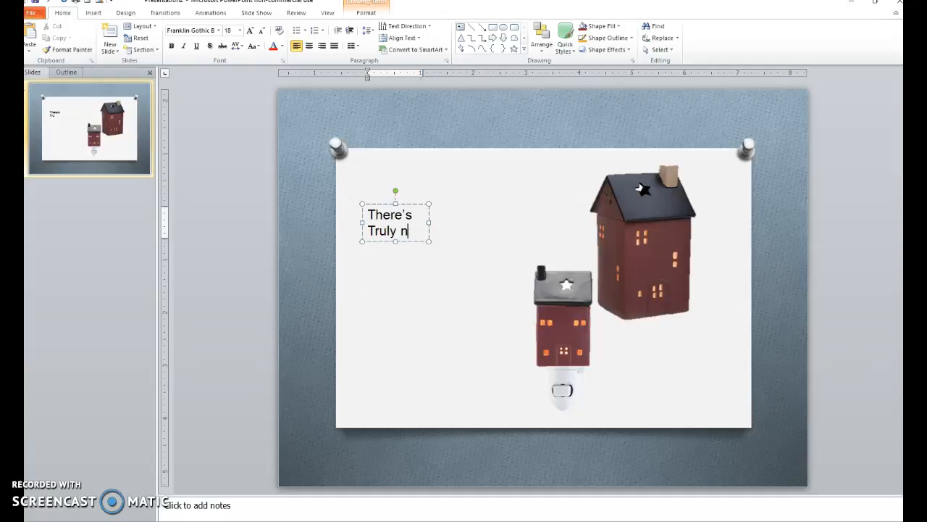
pyautogui.write('No Plaxe')
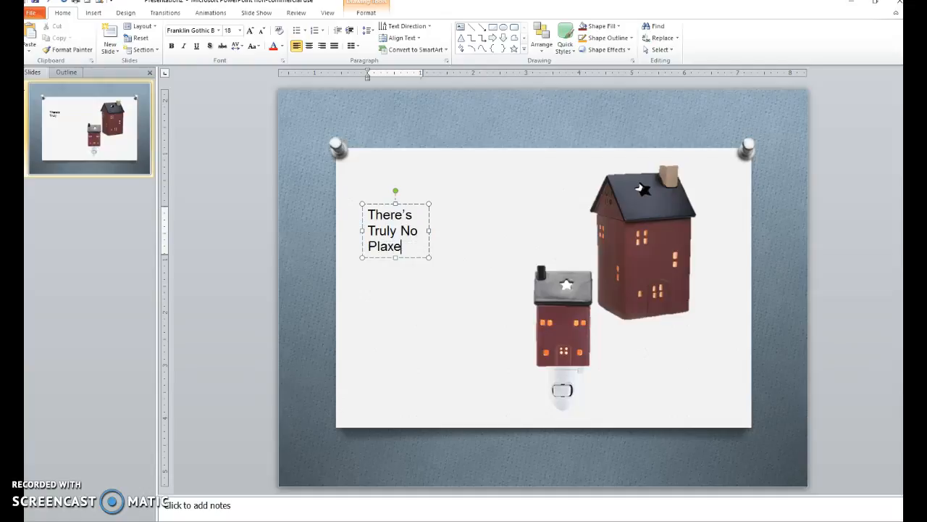
pyautogui.press('BackSpace')
pyautogui.press('BackSpace')
pyautogui.press('BackSpace')
pyautogui.write('ce LIe')
pyautogui.press('BackSpace')
pyautogui.press('BackSpace')
pyautogui.write('ke')
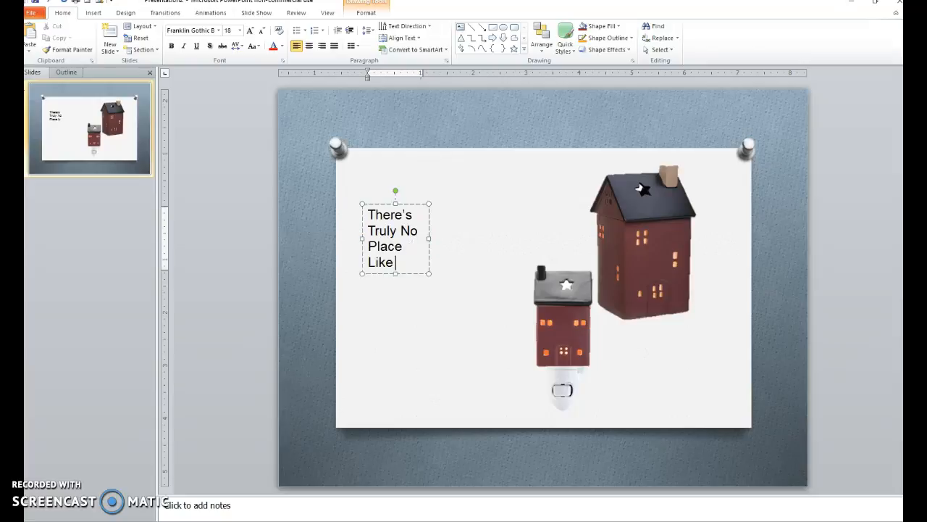
pyautogui.write(' Home')
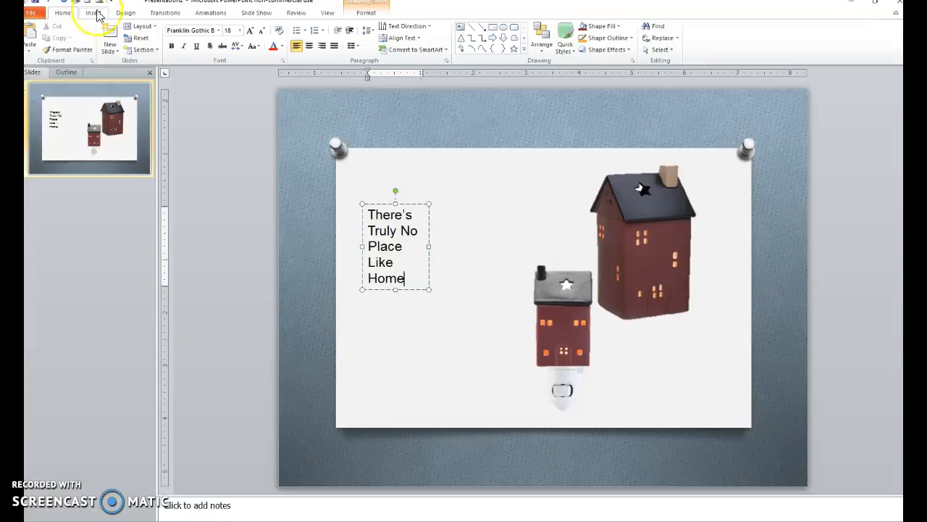
# Select the whole text box, preview the available fonts on its text and set the font to Baskerville Old Face.
pyautogui.click(476, 250)
pyautogui.click(384, 251)
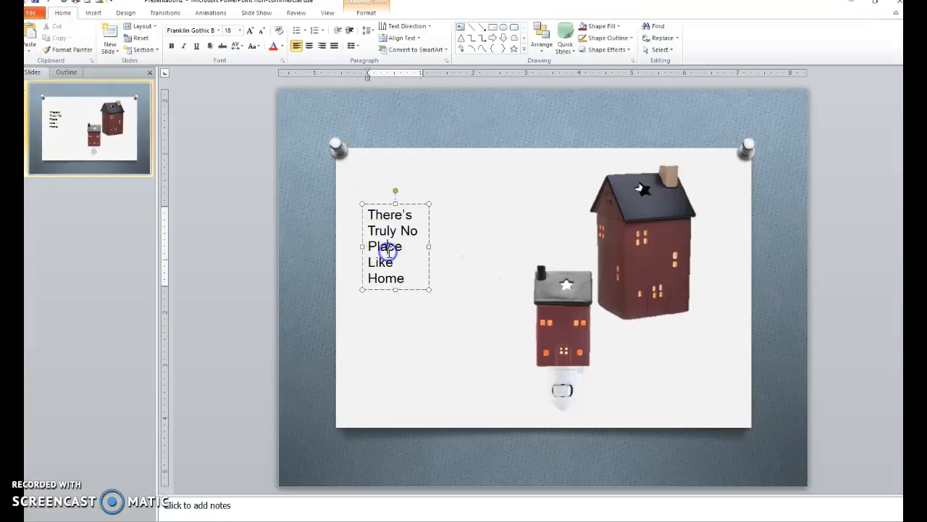
pyautogui.click(385, 204)
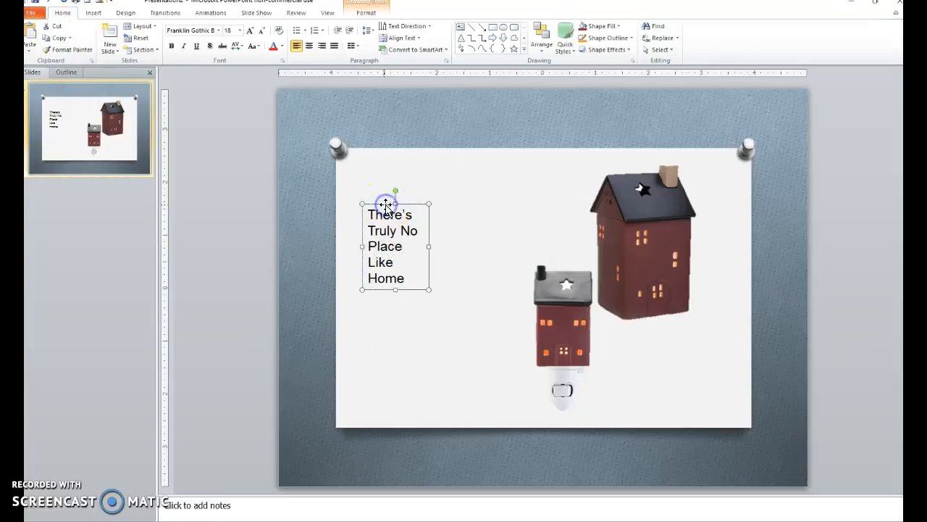
pyautogui.click(218, 30)
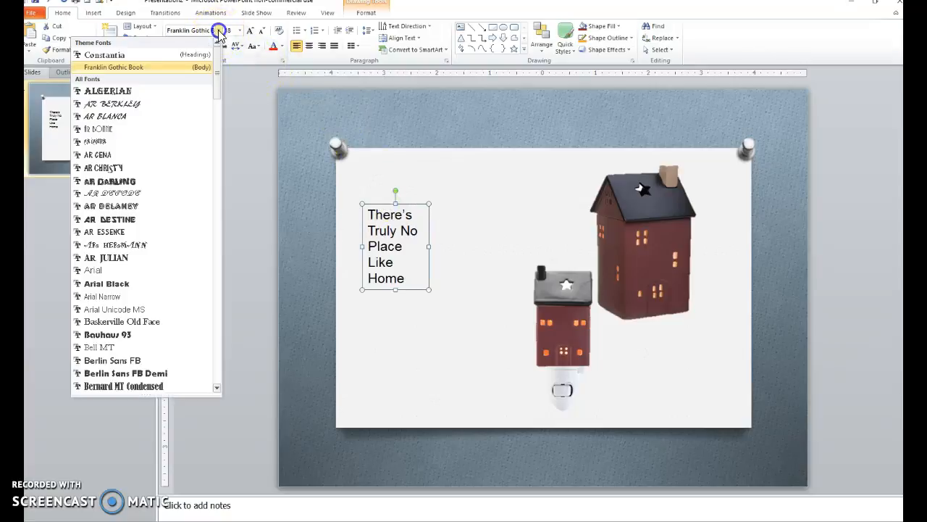
pyautogui.click(239, 84)
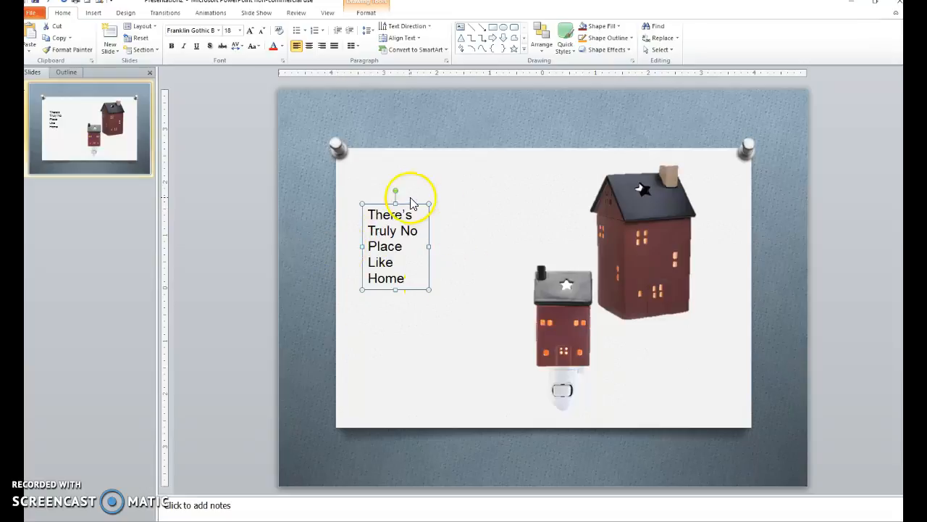
pyautogui.click(219, 31)
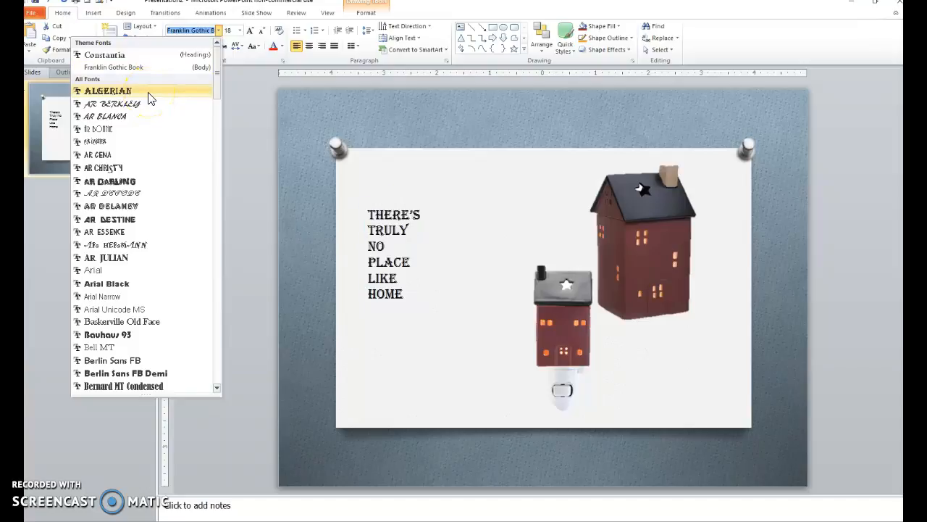
pyautogui.press('Down')
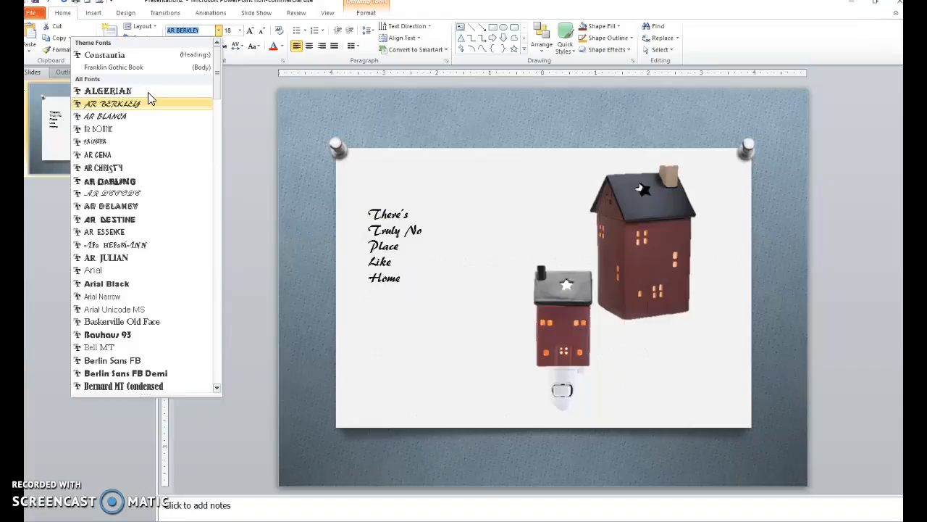
pyautogui.press('Down')
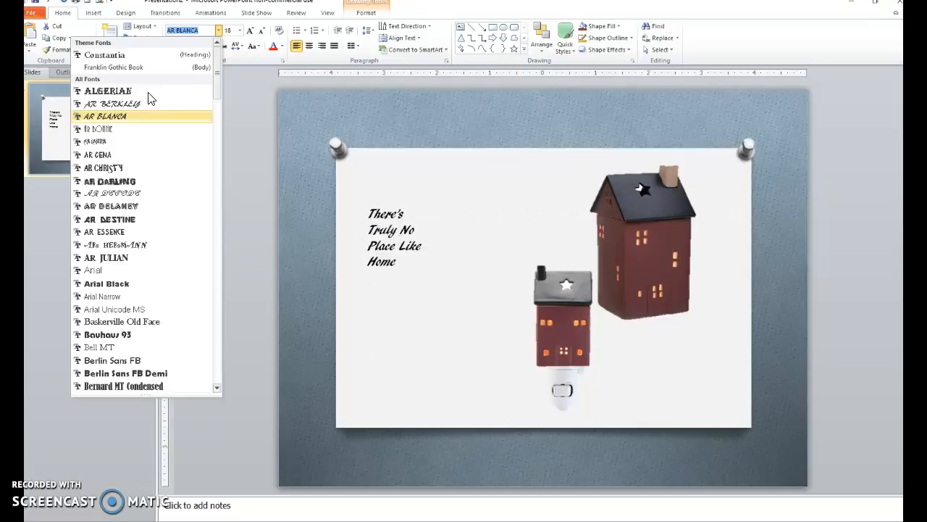
pyautogui.press('Down')
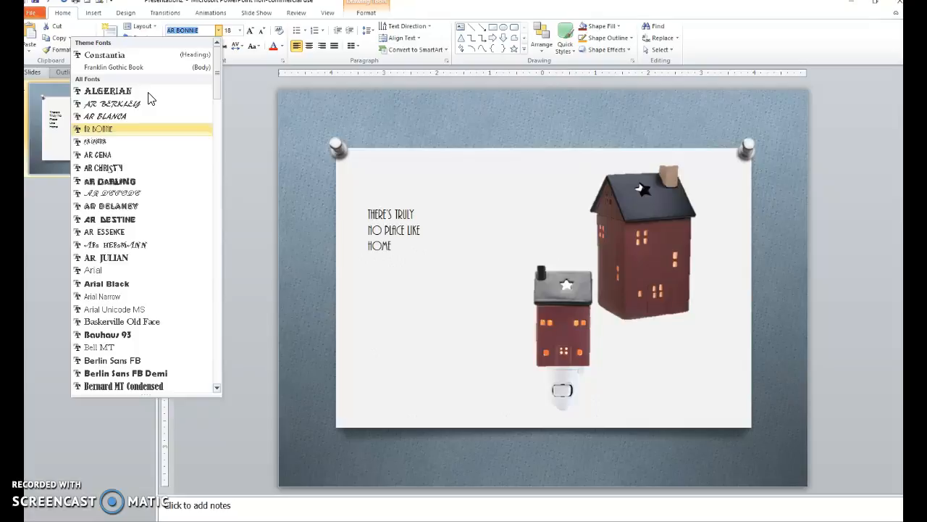
pyautogui.press('Down')
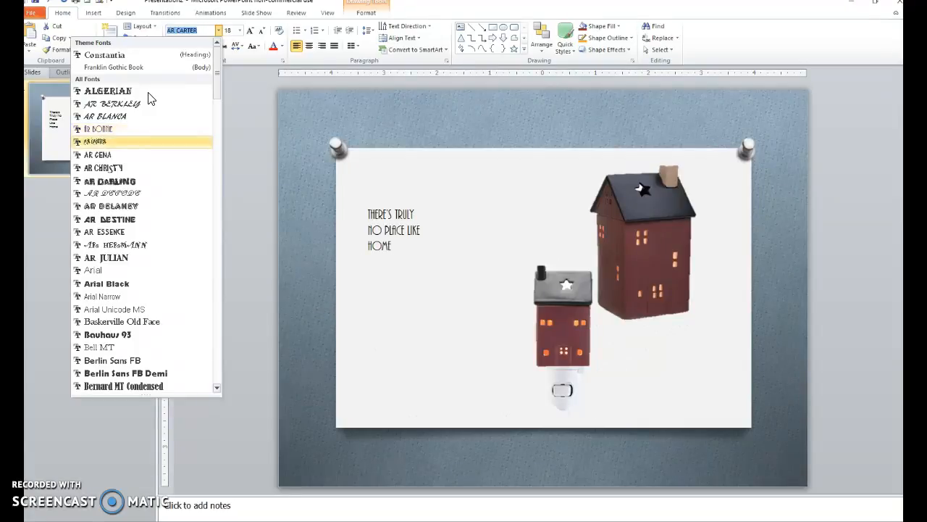
pyautogui.press('Down')
pyautogui.press('Down')
pyautogui.press('Down')
pyautogui.press('Down')
pyautogui.press('Down')
pyautogui.press('Down')
pyautogui.press('Down')
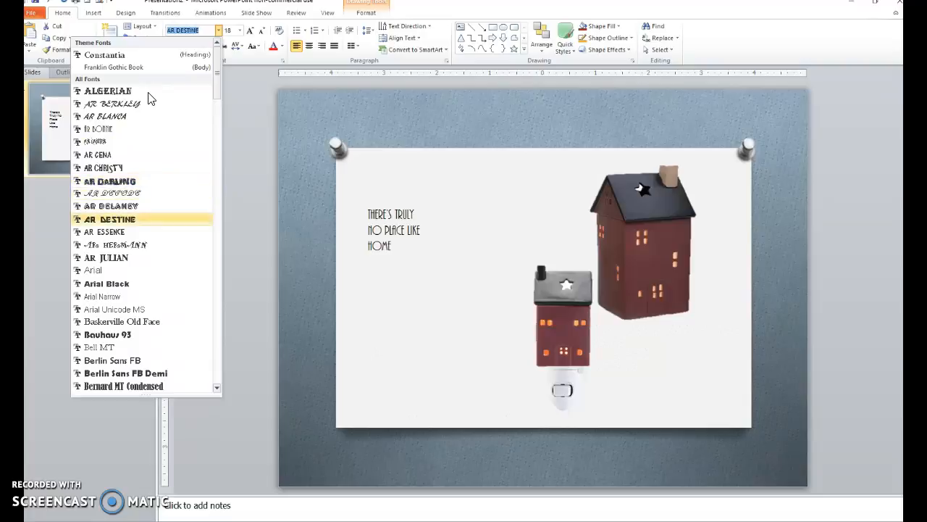
pyautogui.press('Down')
pyautogui.press('Down')
pyautogui.press('Down')
pyautogui.press('Down')
pyautogui.press('Down')
pyautogui.press('Down')
pyautogui.press('Down')
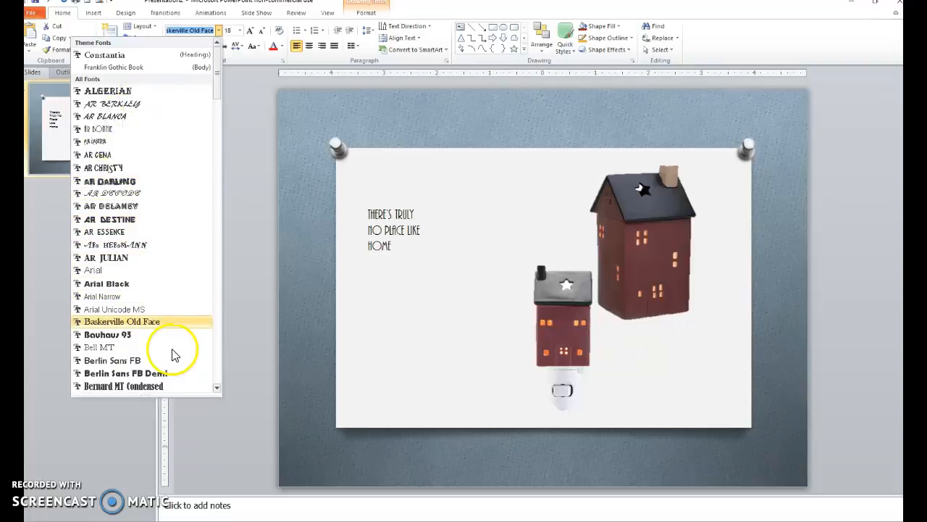
pyautogui.click(159, 326)
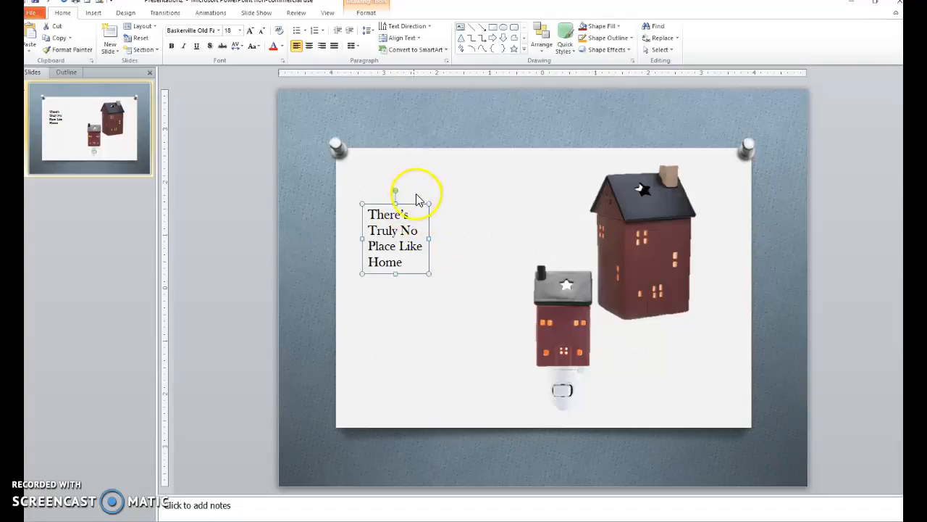
# Bring up the shape style and WordArt formatting options for the slogan's text box.
pyautogui.click(367, 12)
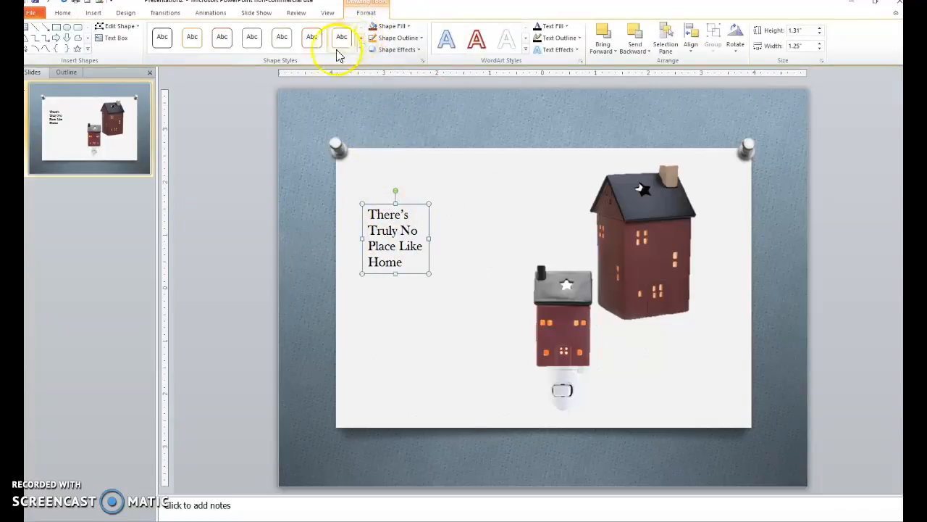